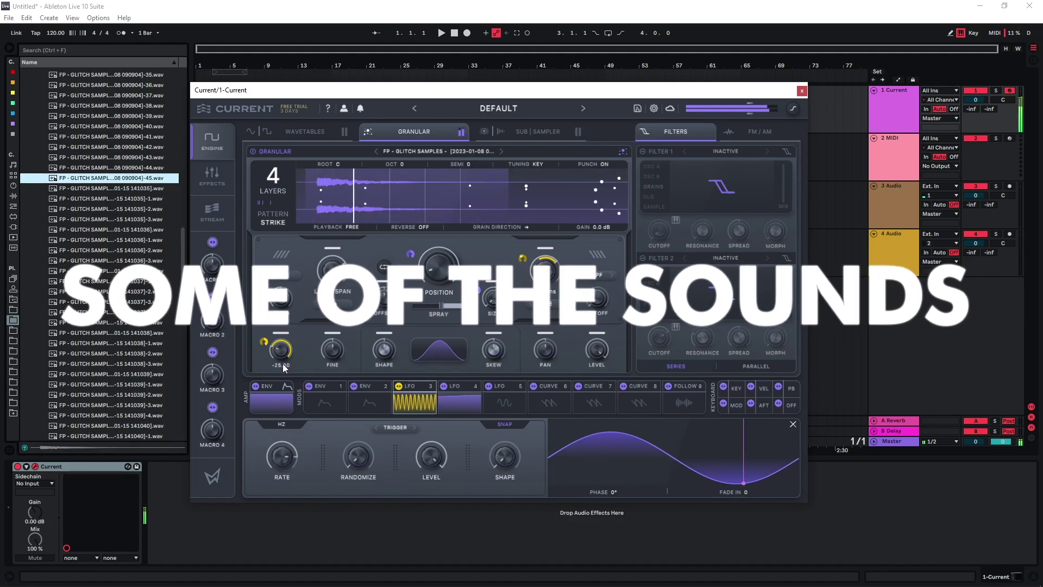
{"action": "mouse_move", "coordinate": [284, 368]}
{"action": "left_mouse_down"}
{"action": "mouse_move", "coordinate": [271, 350]}
{"action": "mouse_move", "coordinate": [267, 370]}
{"action": "left_mouse_up"}
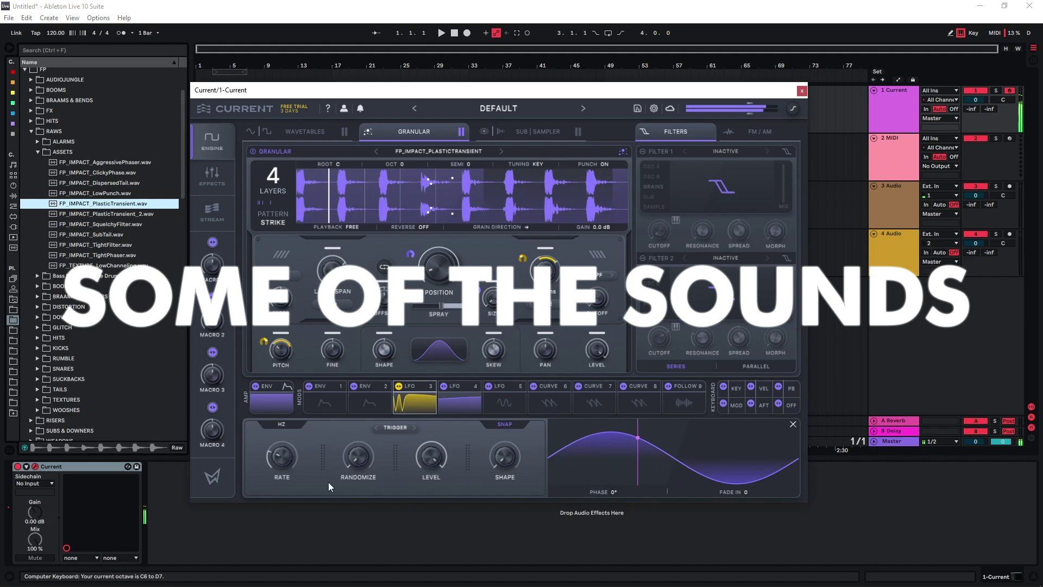
{"action": "left_click", "coordinate": [451, 404]}
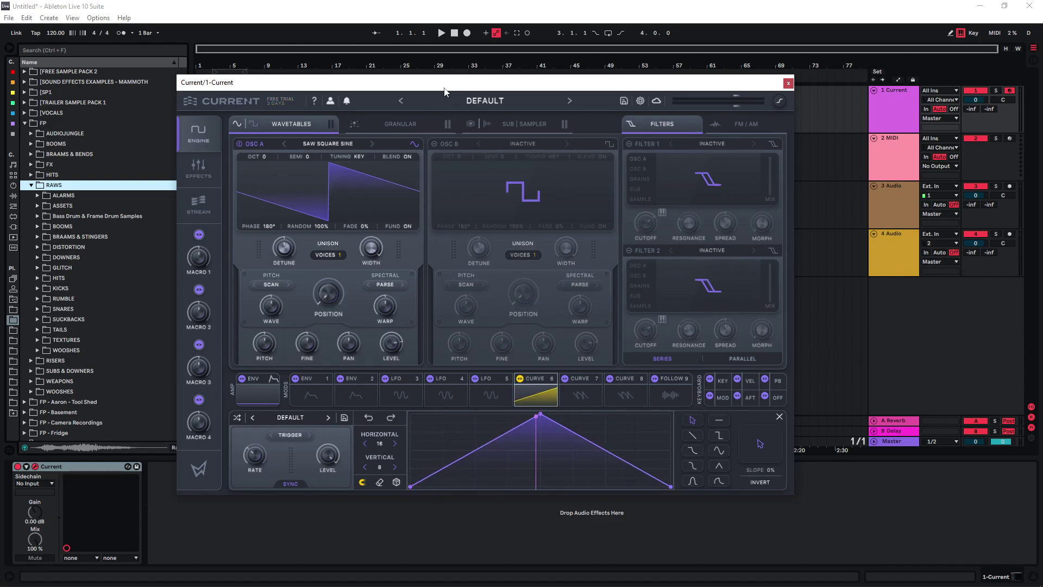
{"action": "left_click_drag", "start_coordinate": [444, 92], "coordinate": [411, 99]}
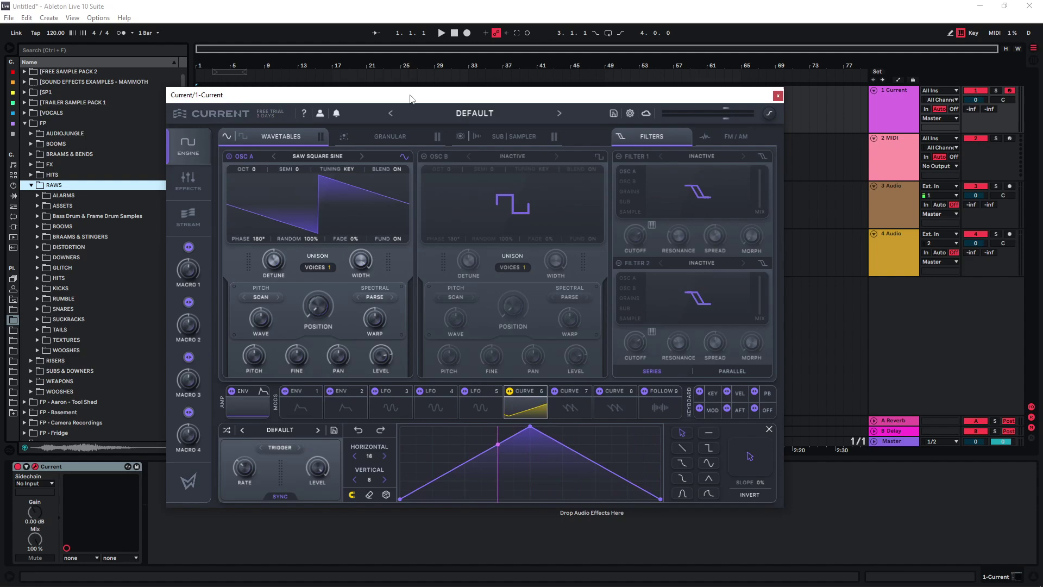
{"action": "left_click", "coordinate": [227, 139]}
{"action": "left_click", "coordinate": [386, 138]}
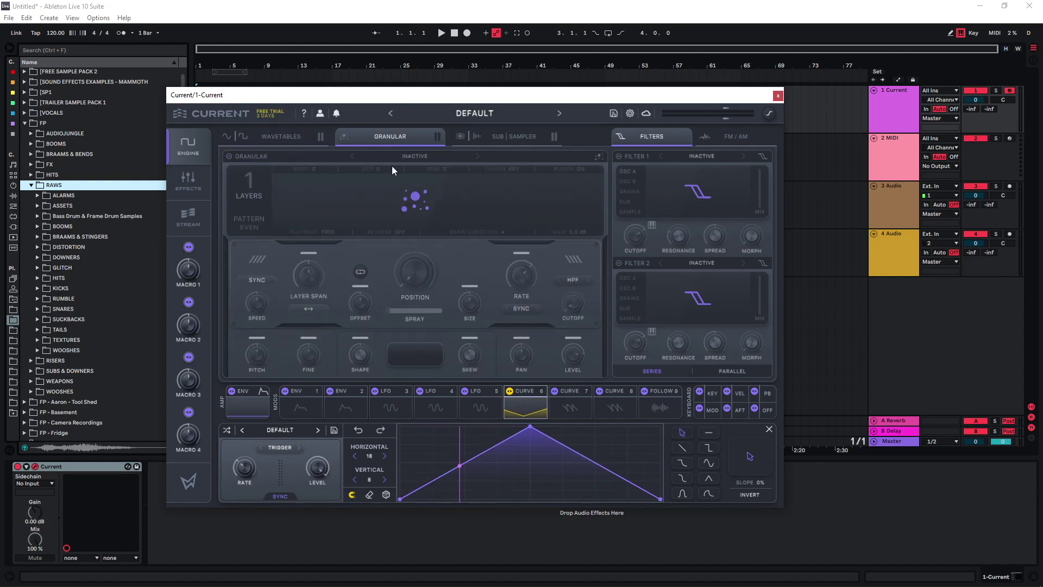
{"action": "left_click", "coordinate": [39, 289]}
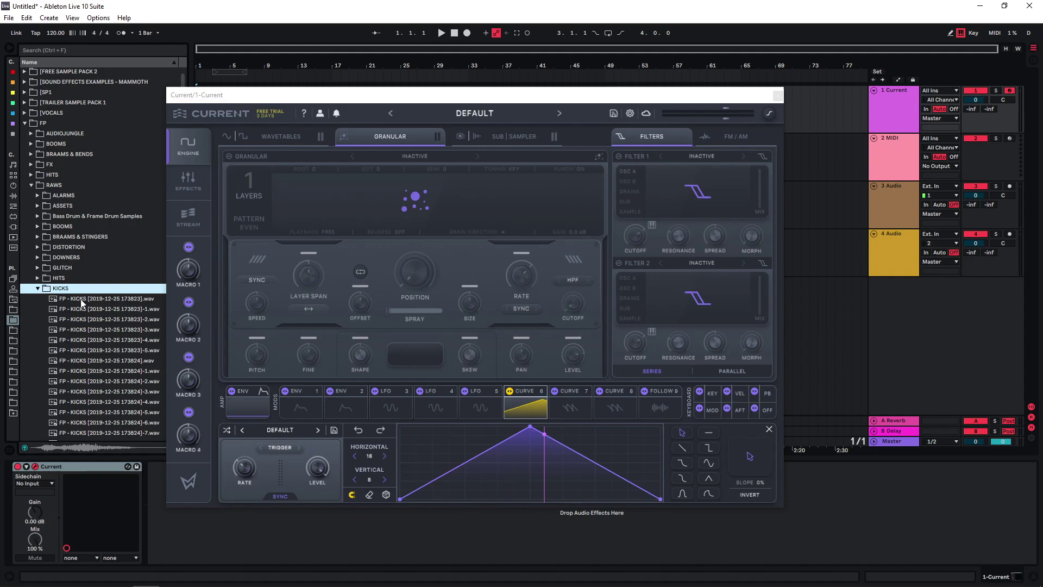
{"action": "left_click", "coordinate": [95, 298]}
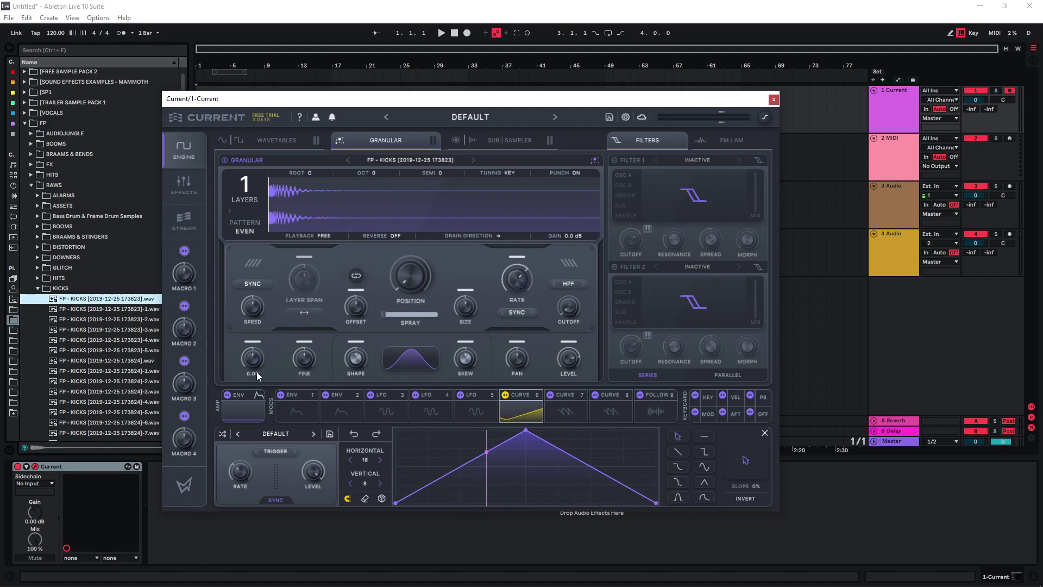
- Lower the granular pitch to -19 and raise the grain size
{"action": "left_click_drag", "start_coordinate": [255, 366], "coordinate": [253, 323]}
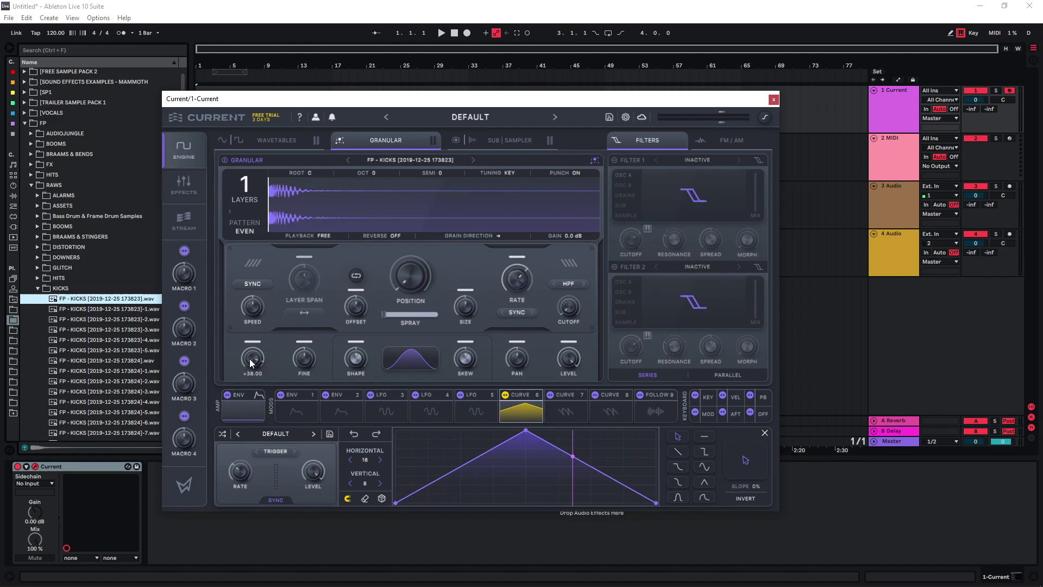
{"action": "left_click_drag", "start_coordinate": [251, 364], "coordinate": [252, 345]}
{"action": "left_click_drag", "start_coordinate": [255, 395], "coordinate": [253, 343]}
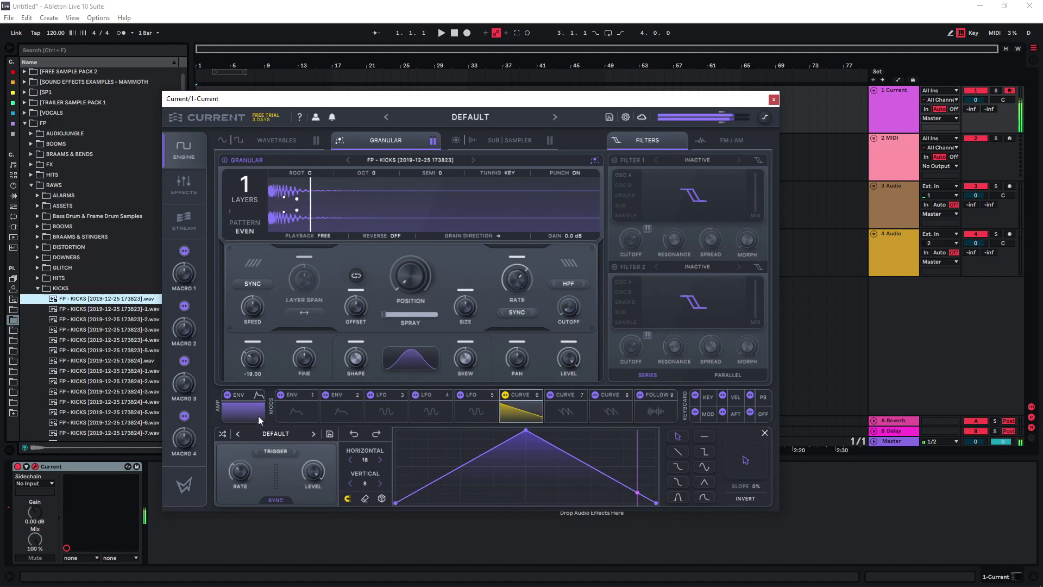
{"action": "left_click_drag", "start_coordinate": [464, 313], "coordinate": [461, 262]}
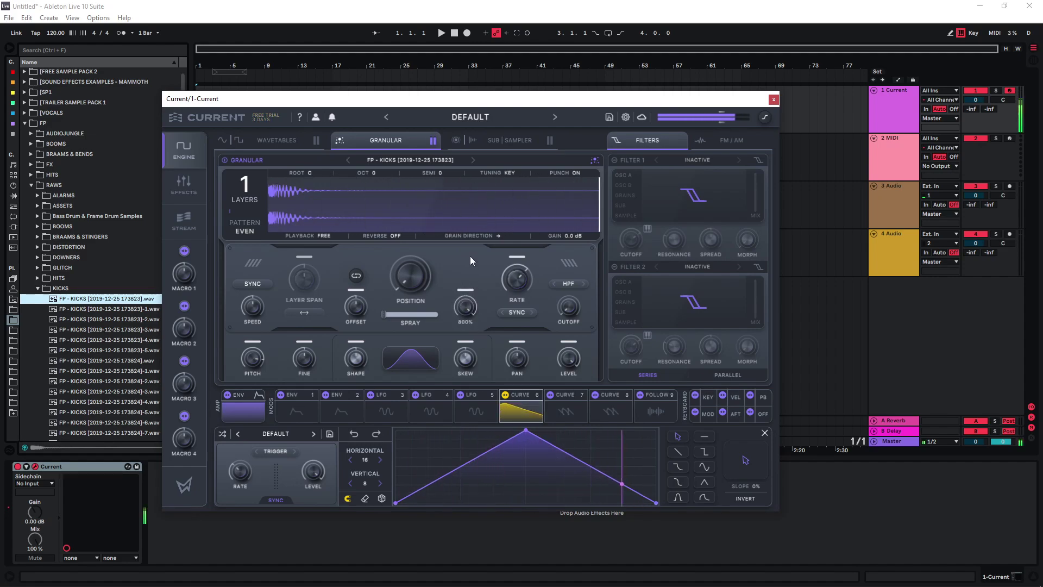
- Switch the grain rate mode to Free and adjust the grain rate
{"action": "left_click", "coordinate": [503, 307]}
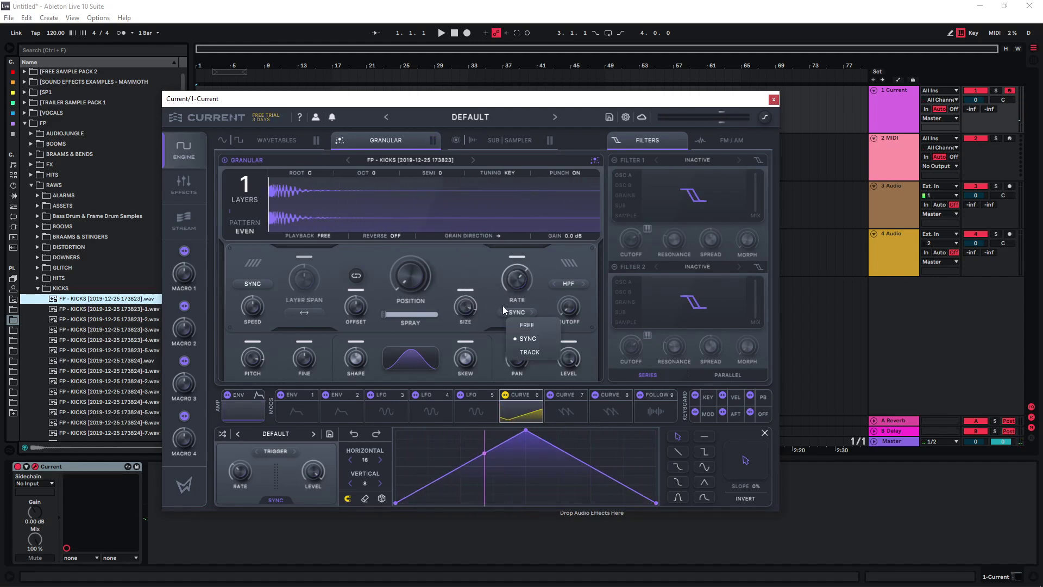
{"action": "left_click", "coordinate": [528, 330]}
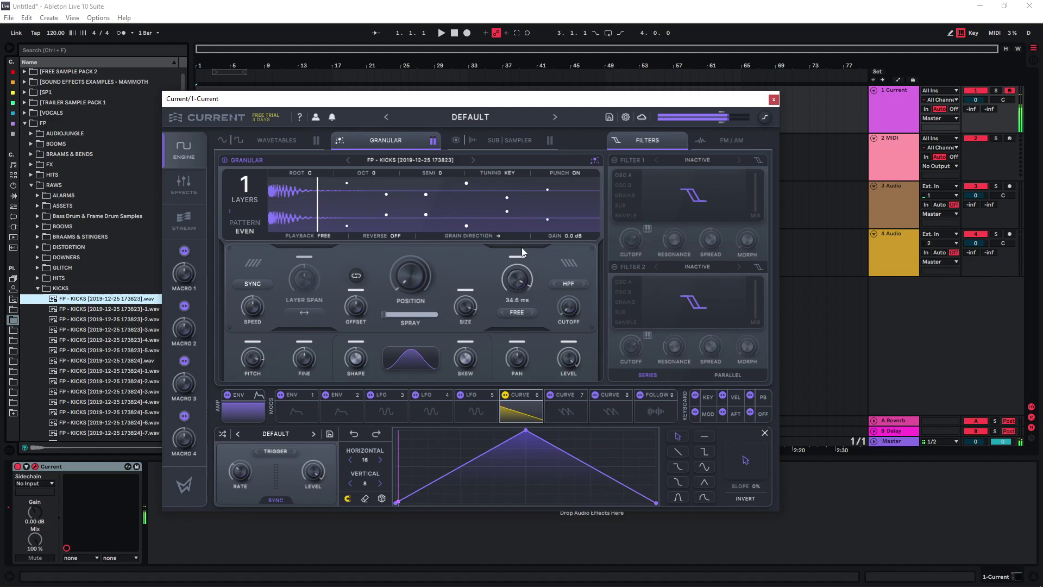
{"action": "left_click_drag", "start_coordinate": [522, 268], "coordinate": [520, 302]}
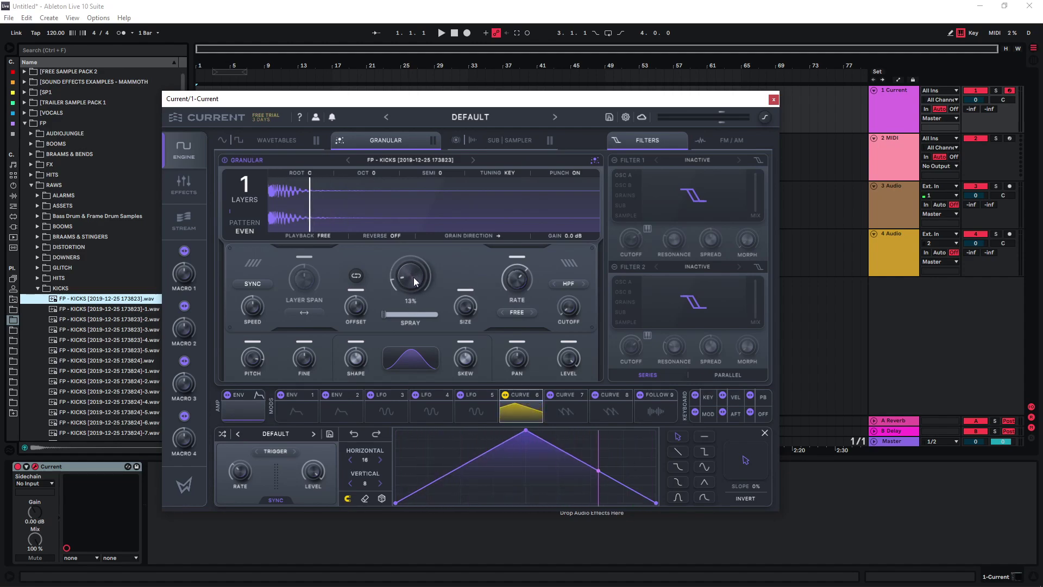
- Widen the grain spray and set the grain position to 59%
{"action": "mouse_move", "coordinate": [413, 277]}
{"action": "left_mouse_down"}
{"action": "mouse_move", "coordinate": [419, 175]}
{"action": "mouse_move", "coordinate": [427, 314]}
{"action": "mouse_move", "coordinate": [403, 269]}
{"action": "left_mouse_up"}
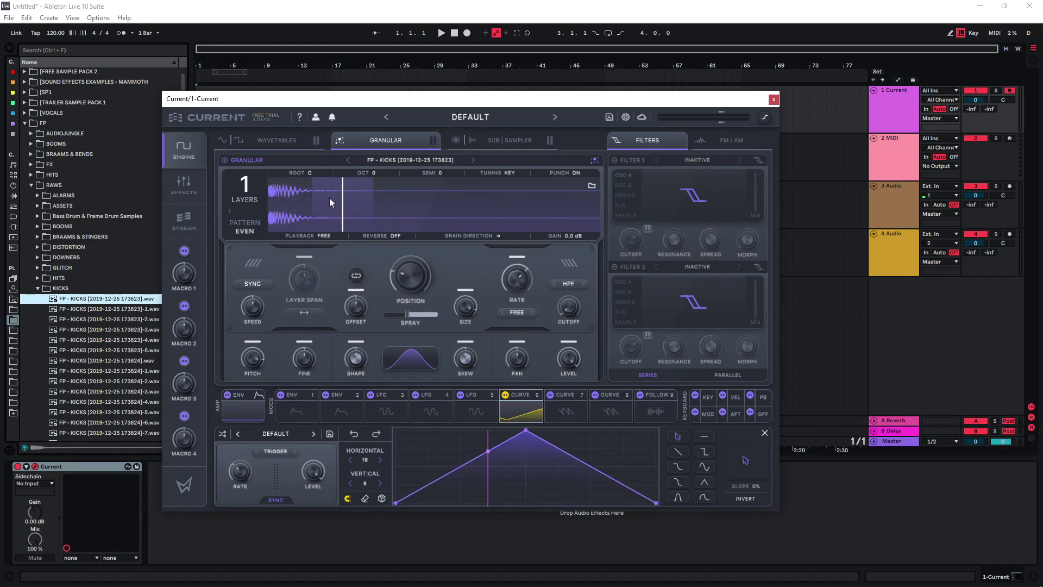
{"action": "mouse_move", "coordinate": [396, 264]}
{"action": "left_mouse_down"}
{"action": "mouse_move", "coordinate": [407, 285]}
{"action": "mouse_move", "coordinate": [406, 237]}
{"action": "left_mouse_up"}
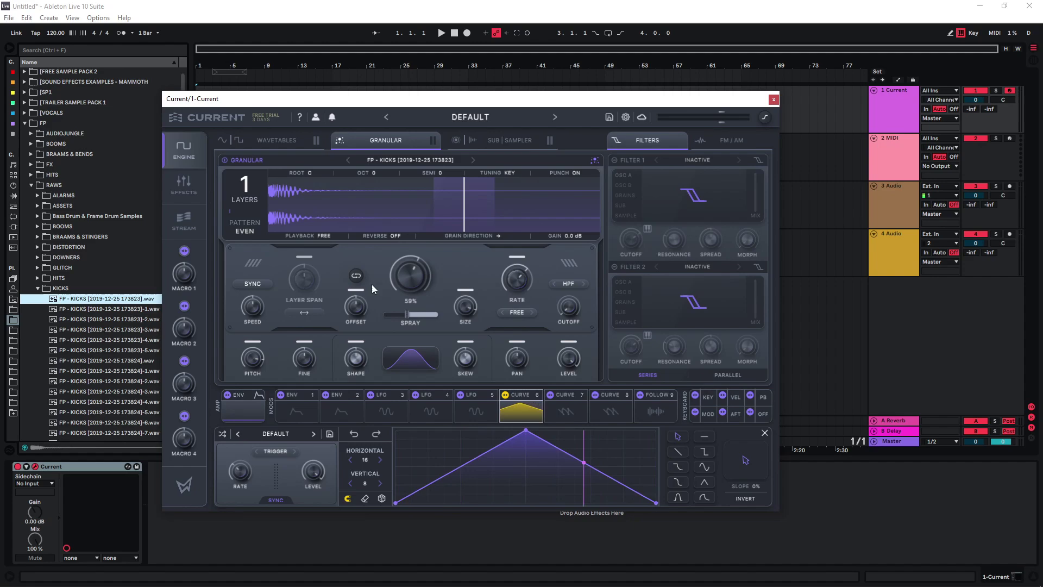
- Assign LFO 3 to the granular pitch and rate, and LFO 4 to the grain size and position
{"action": "left_click", "coordinate": [391, 418]}
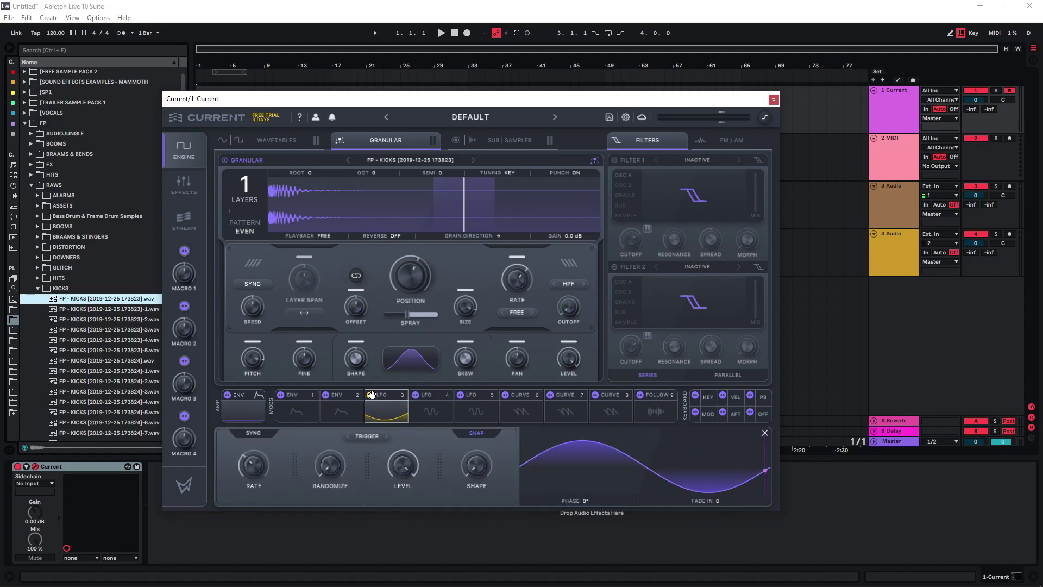
{"action": "left_click_drag", "start_coordinate": [372, 395], "coordinate": [236, 363]}
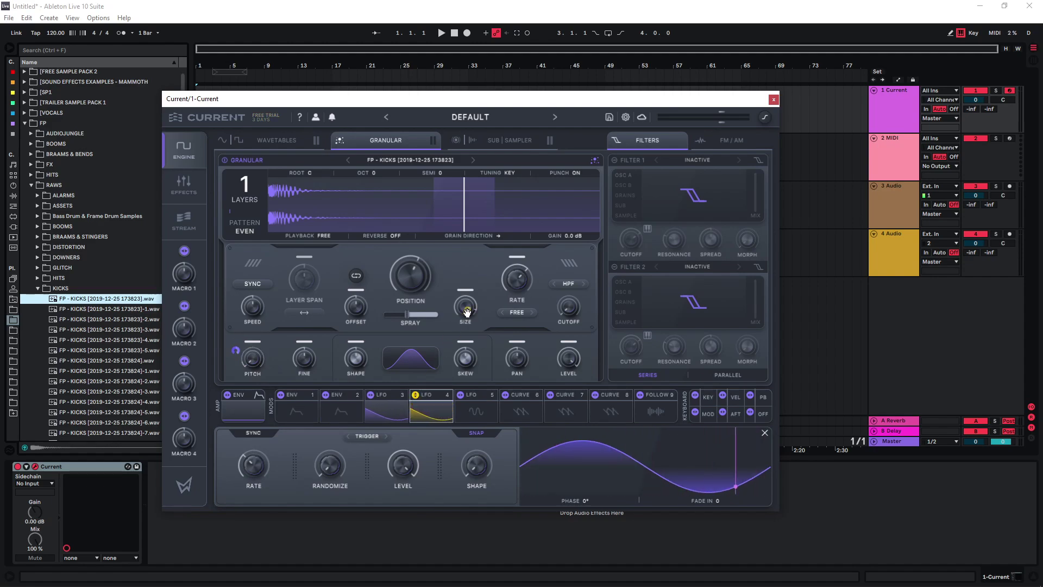
{"action": "left_click_drag", "start_coordinate": [467, 311], "coordinate": [465, 308]}
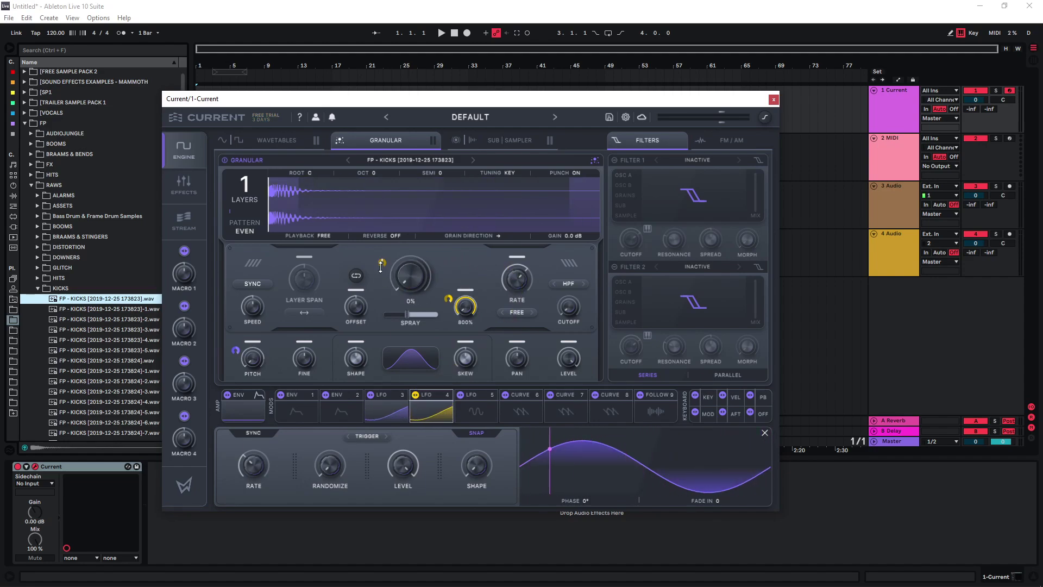
{"action": "left_click_drag", "start_coordinate": [370, 395], "coordinate": [520, 281]}
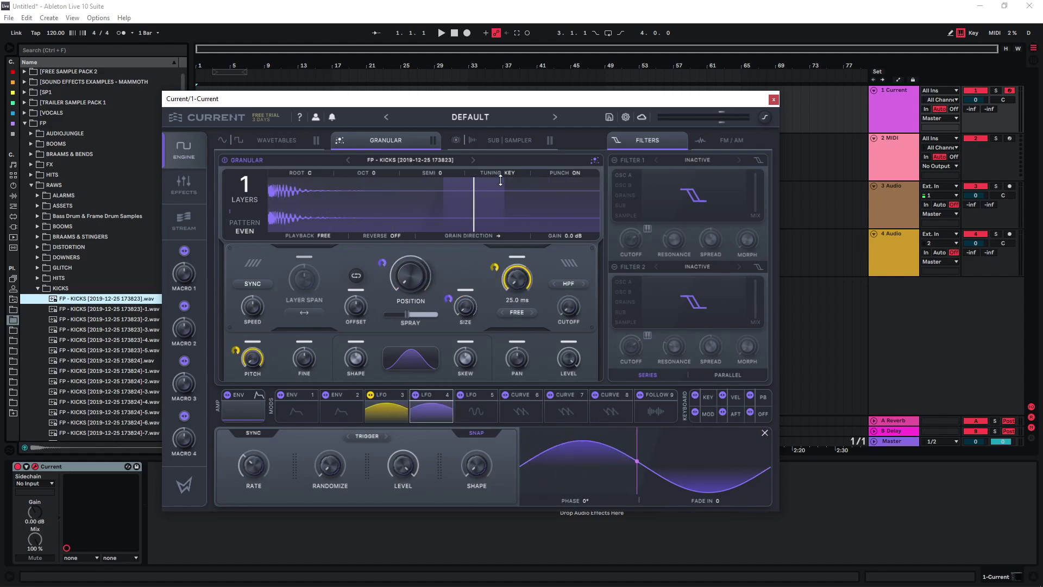
- Change the rate mode of LFO 3 and LFO 4 to Hz
{"action": "left_click", "coordinate": [253, 432]}
{"action": "left_click", "coordinate": [259, 450]}
{"action": "left_click", "coordinate": [435, 408]}
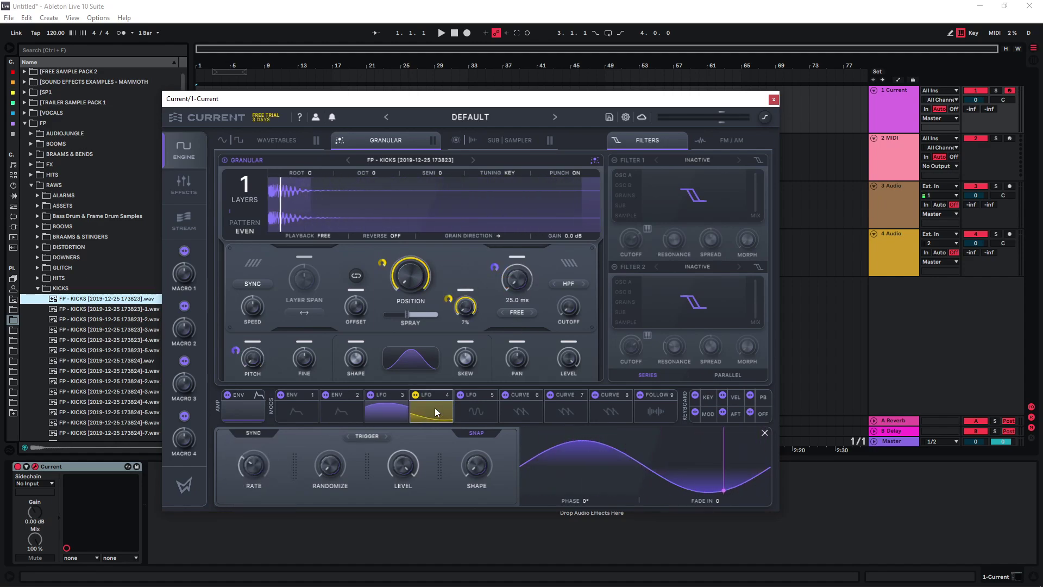
{"action": "left_click", "coordinate": [258, 433]}
{"action": "left_click", "coordinate": [253, 452]}
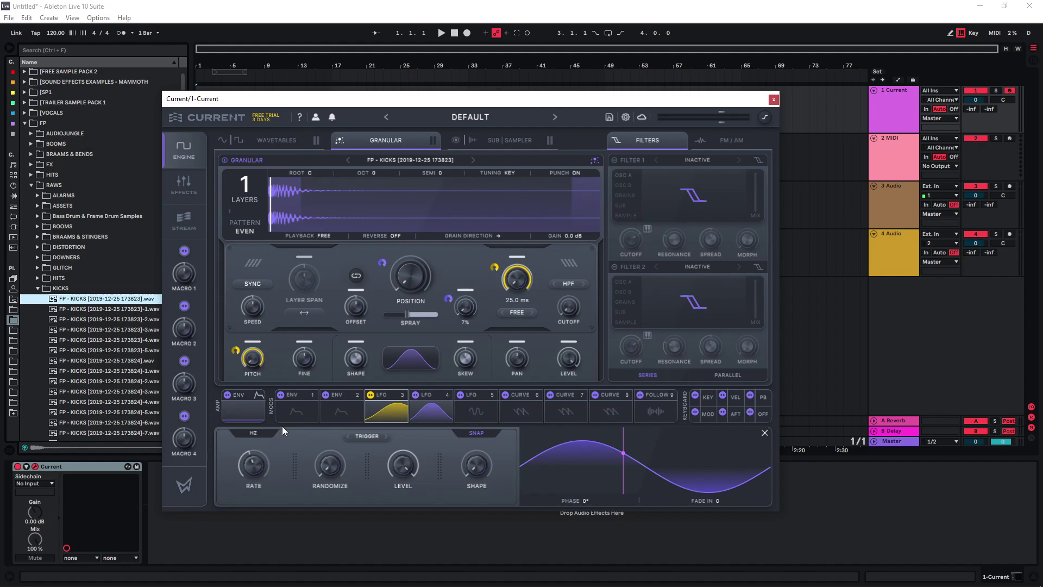
- Shift the computer keyboard octave to C8–D9 and play a test note
{"action": "key", "text": "x"}
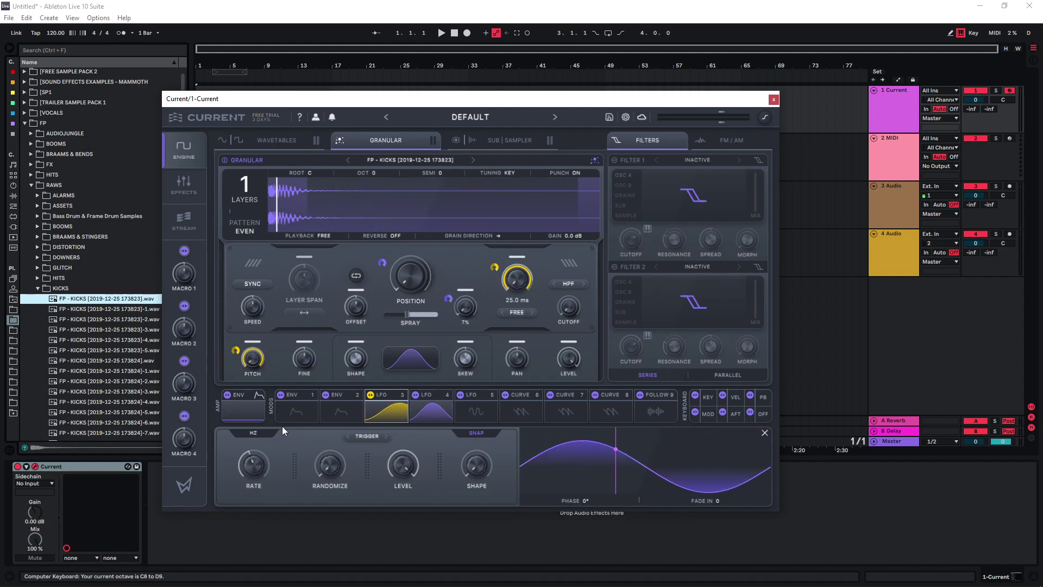
{"action": "key", "text": "a"}
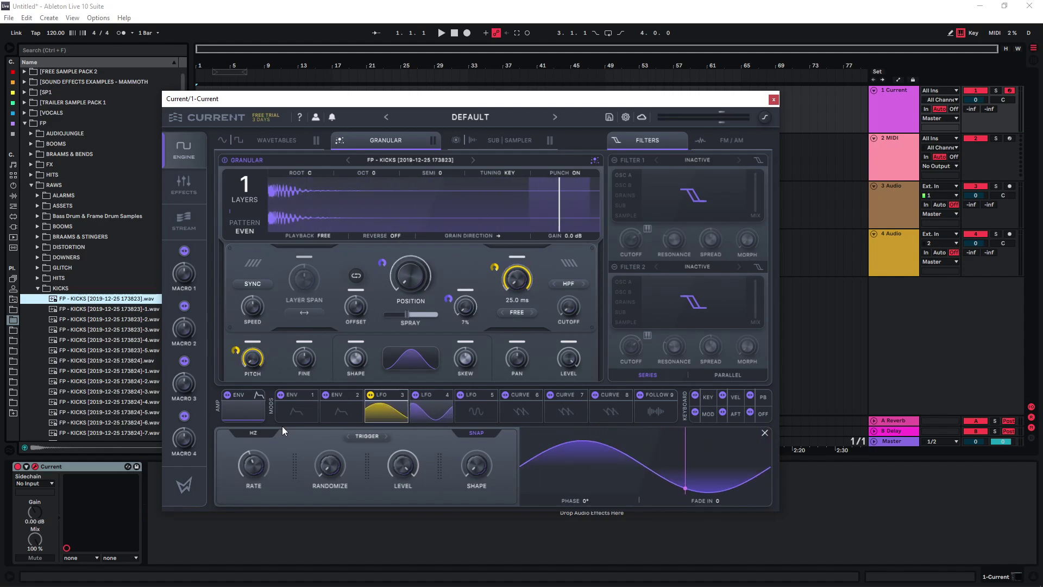
- Add a Polar Distortion in the first effects slot and load its Brighten Up preset
{"action": "left_click", "coordinate": [185, 187]}
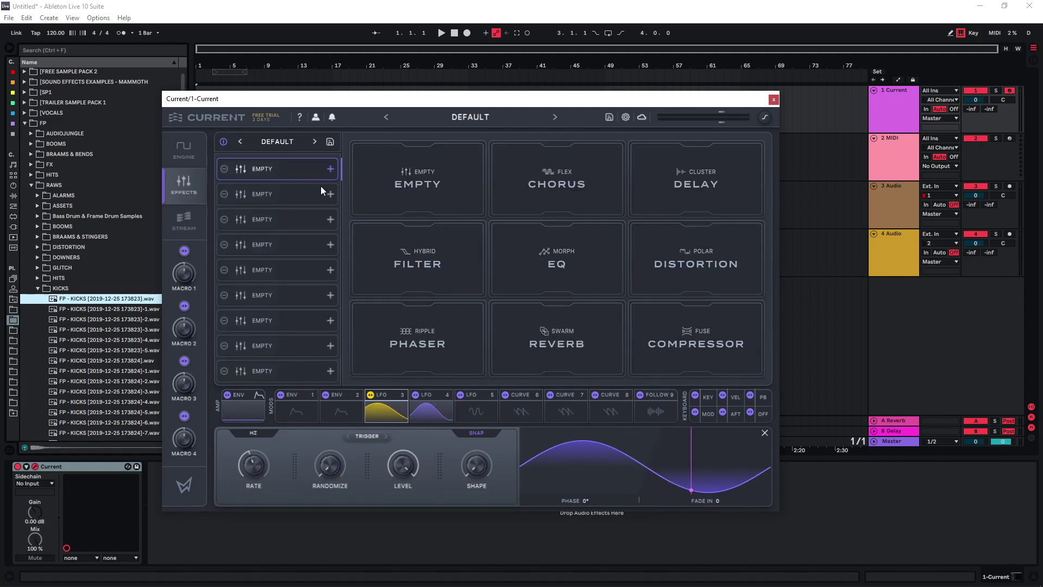
{"action": "left_click", "coordinate": [696, 264]}
{"action": "left_click", "coordinate": [557, 145]}
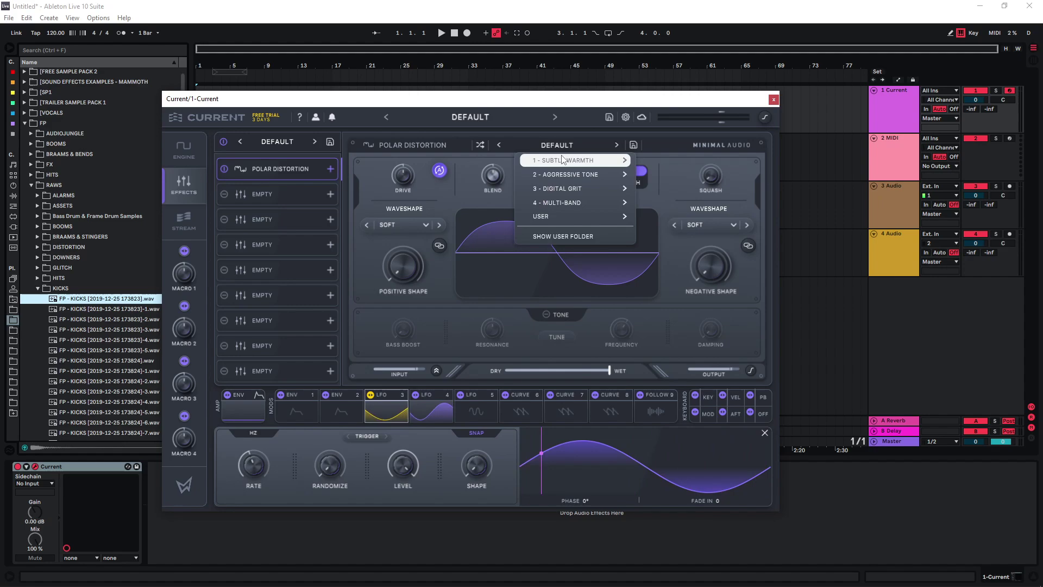
{"action": "mouse_move", "coordinate": [563, 160]}
{"action": "left_click", "coordinate": [717, 173]}
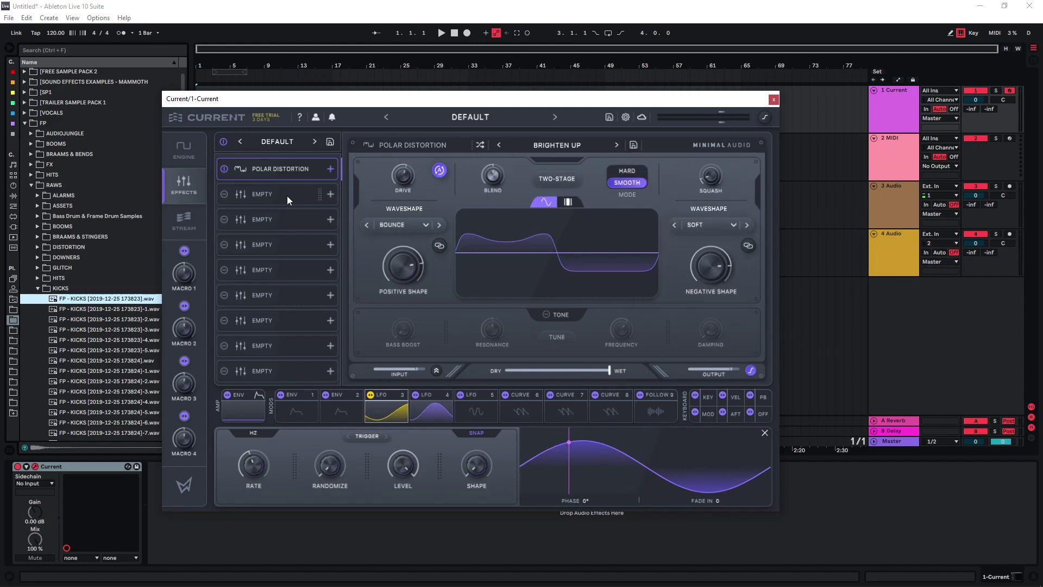
- Load the Extra Punch preset on the Fuse Compressor in slot two and Fatty Lows on the one in slot three
{"action": "left_click", "coordinate": [539, 144]}
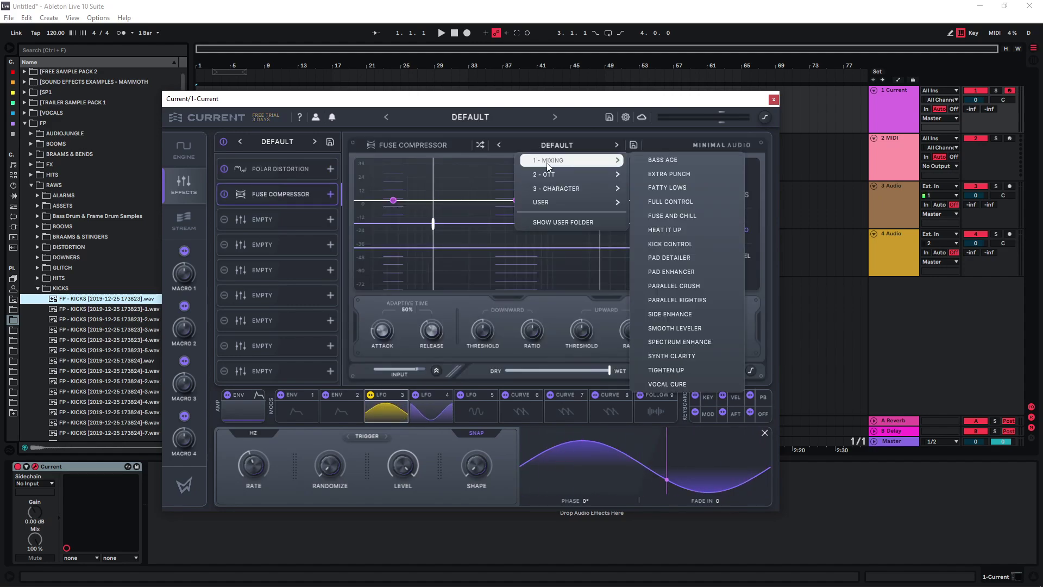
{"action": "left_click", "coordinate": [672, 174]}
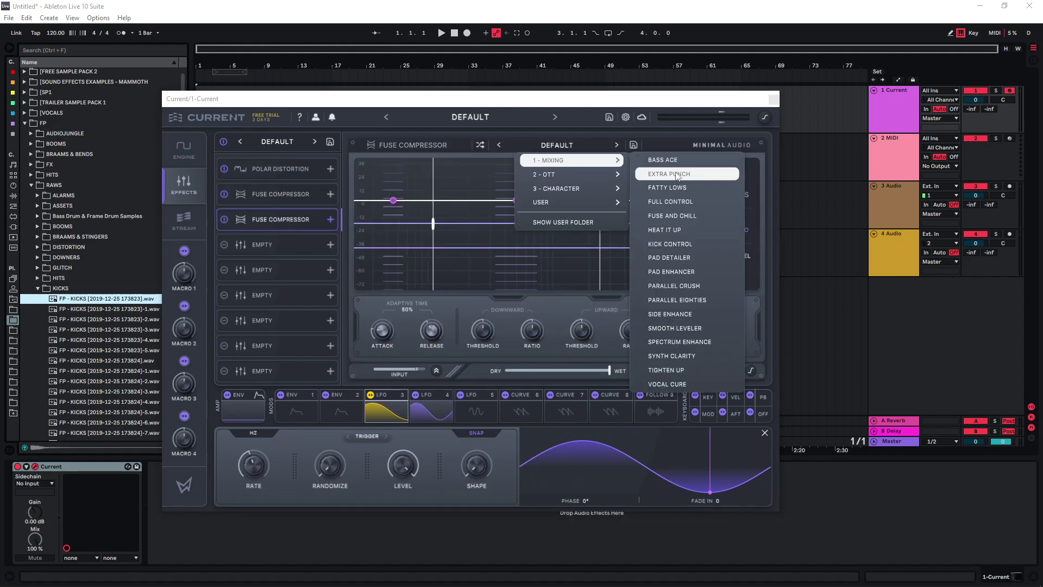
{"action": "left_click", "coordinate": [668, 187]}
- Add a Fuse Compressor in the fourth effects slot and load its Sub Pump character preset
{"action": "left_click", "coordinate": [269, 244]}
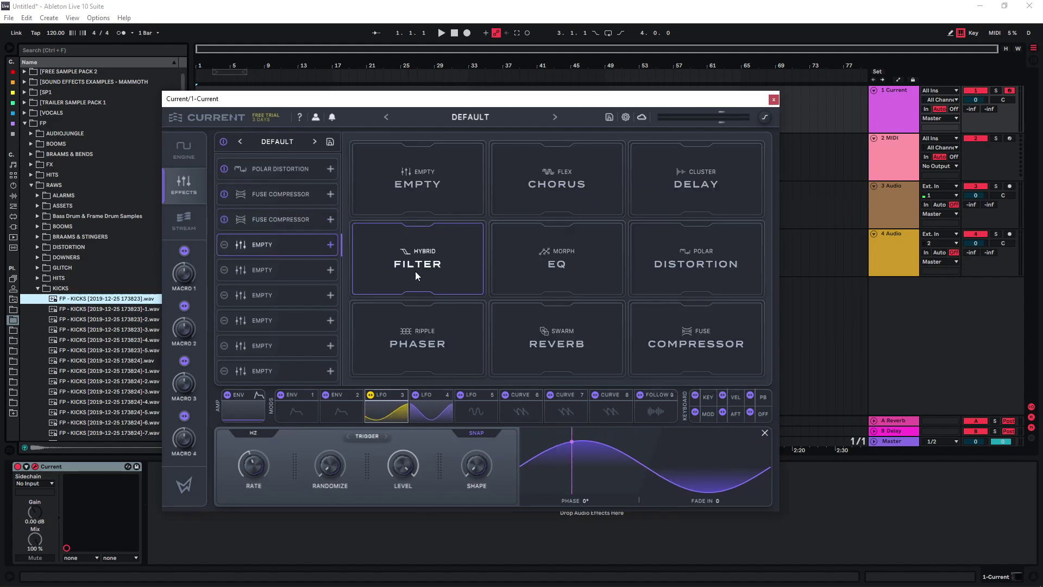
{"action": "left_click", "coordinate": [696, 338]}
{"action": "left_click", "coordinate": [557, 145]}
{"action": "mouse_move", "coordinate": [559, 190]}
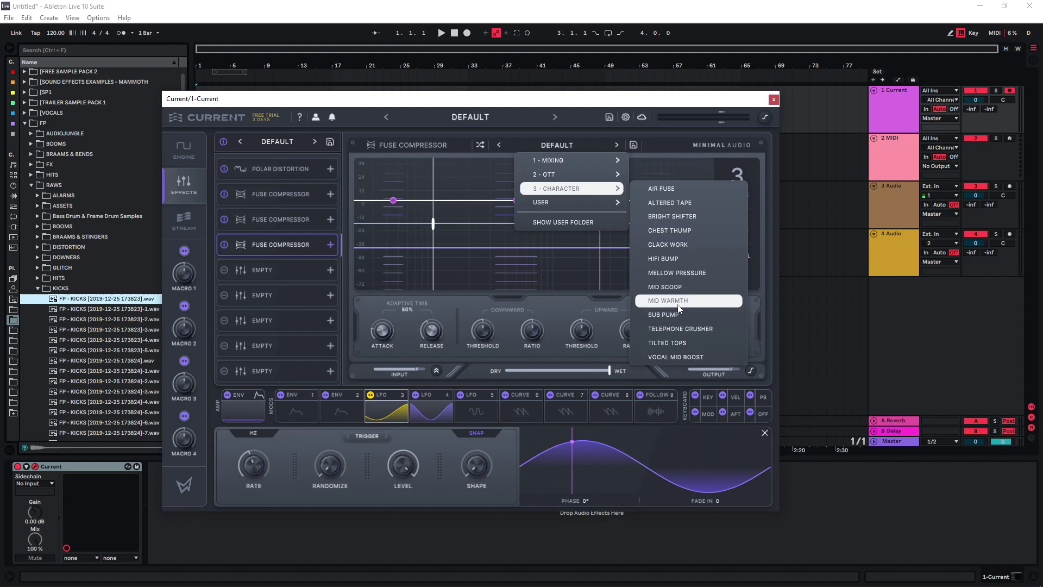
{"action": "left_click", "coordinate": [663, 314]}
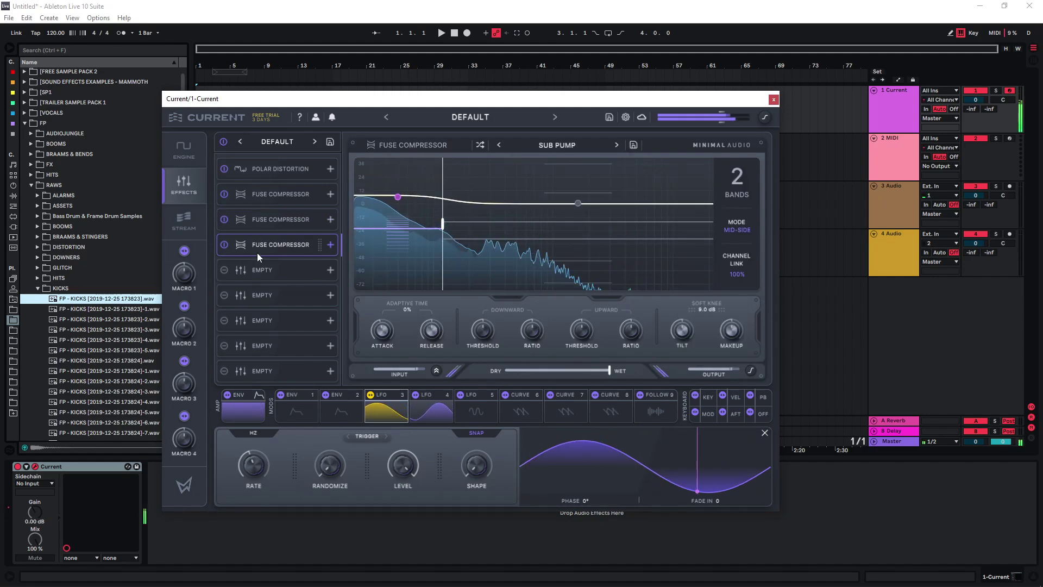
- Return to the granular engine and adjust the Hz rate of LFO 3
{"action": "left_click", "coordinate": [183, 155]}
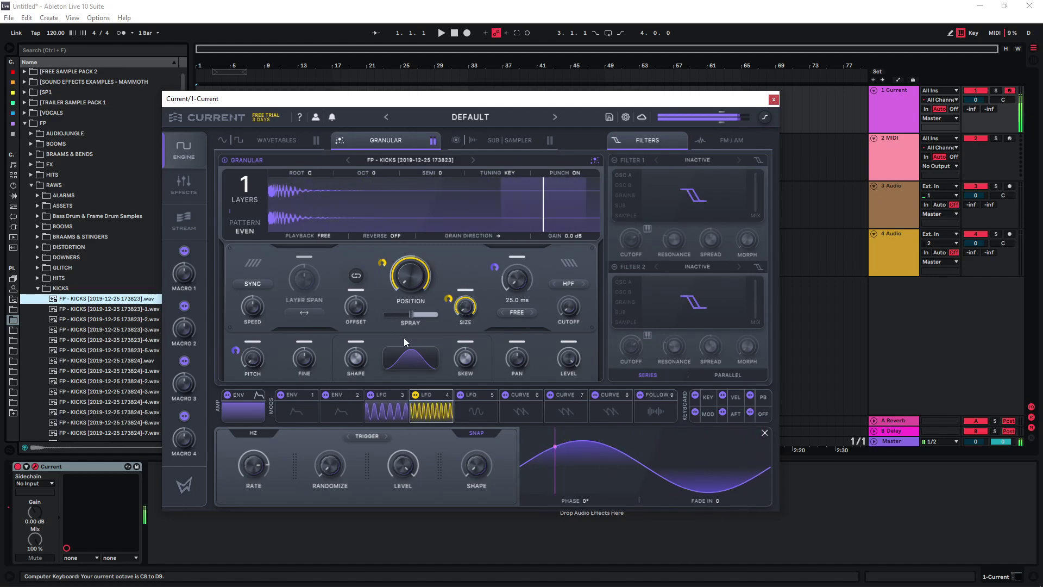
{"action": "left_click", "coordinate": [383, 412]}
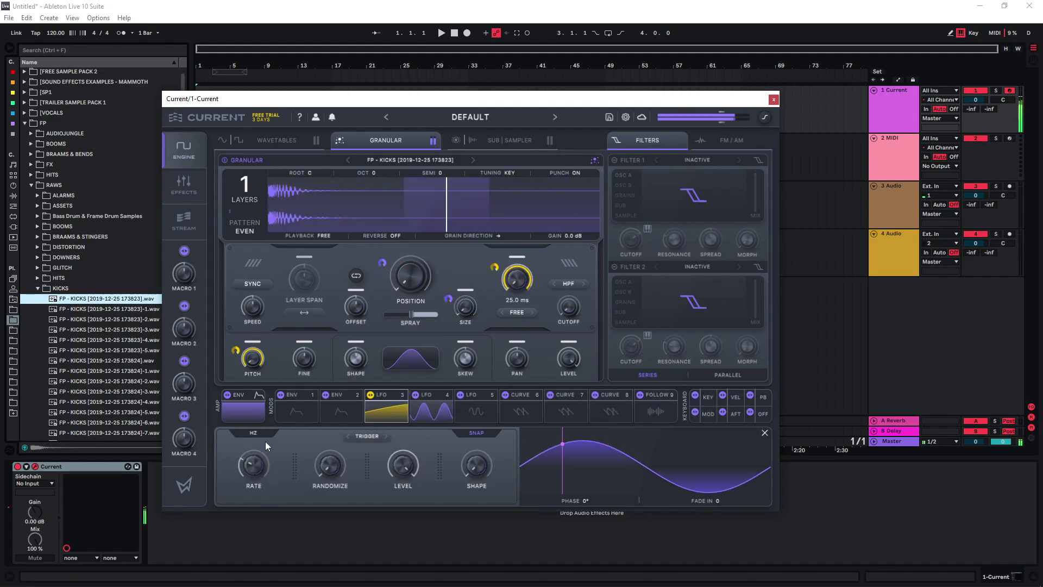
{"action": "left_click_drag", "start_coordinate": [258, 462], "coordinate": [267, 410]}
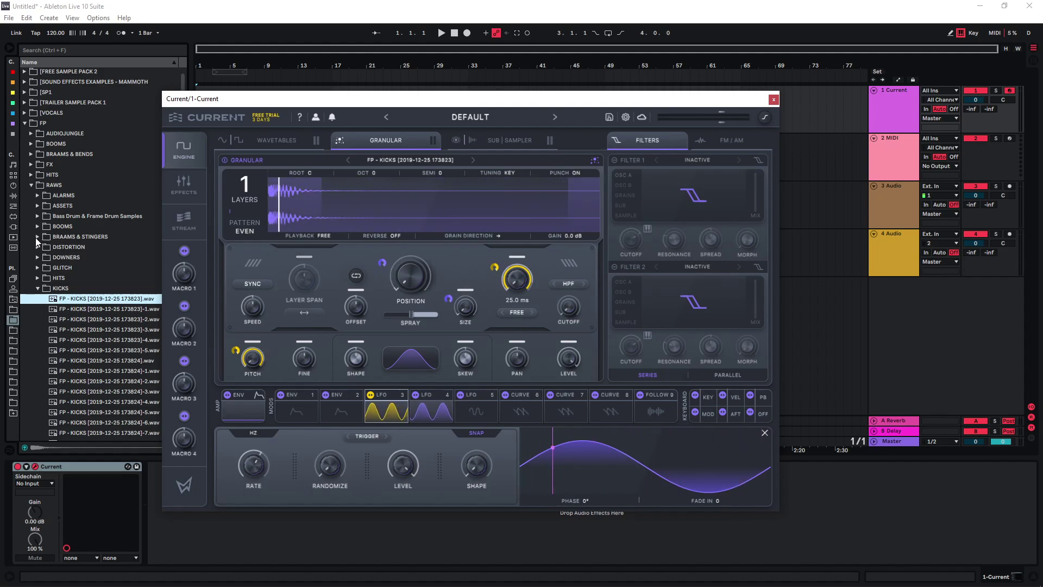
{"action": "left_click", "coordinate": [59, 237]}
{"action": "scroll", "coordinate": [93, 275], "scroll_direction": "down", "scroll_amount": 1}
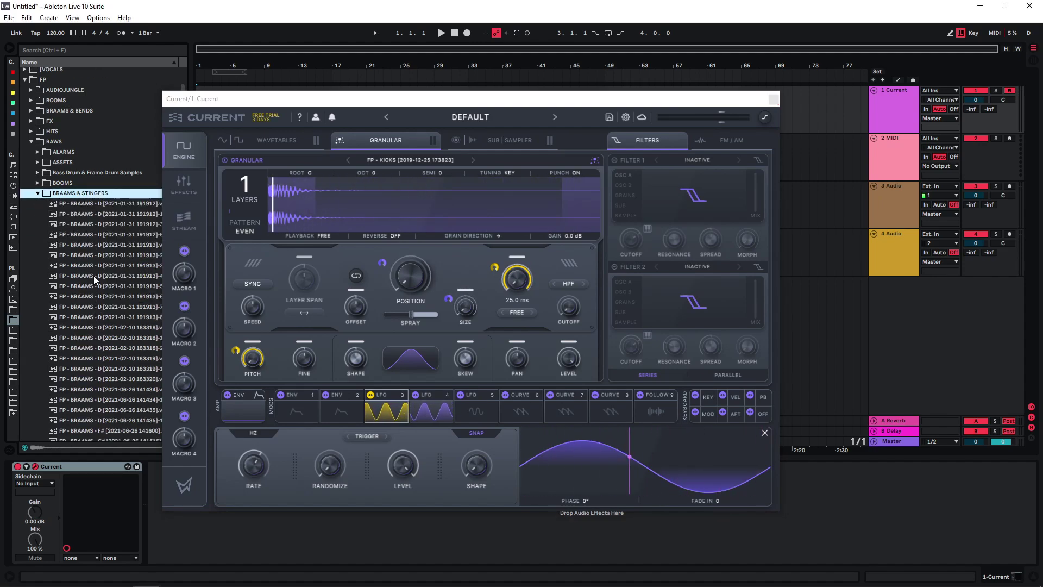
{"action": "left_click", "coordinate": [99, 284]}
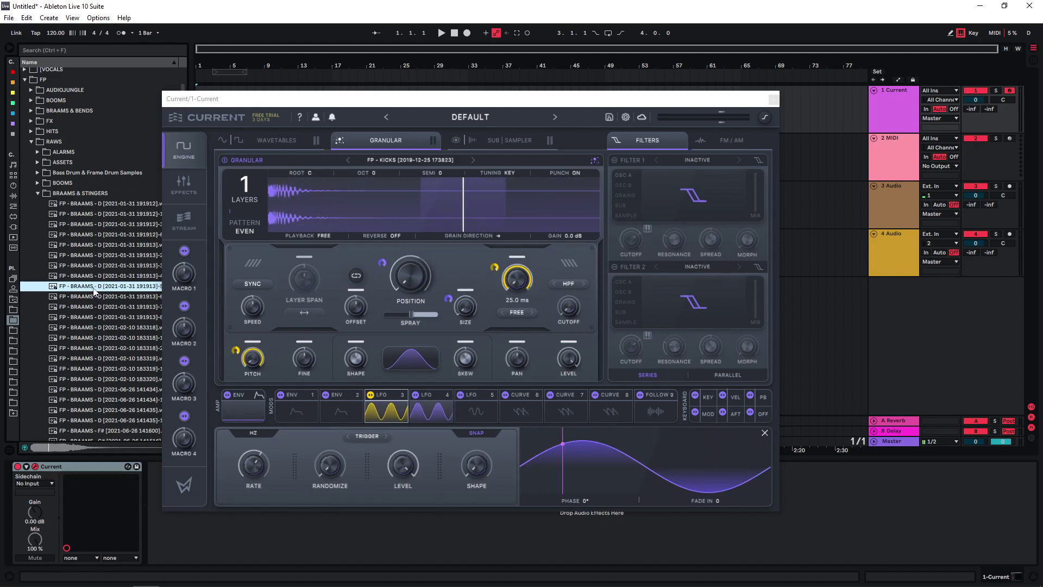
{"action": "left_click_drag", "start_coordinate": [99, 288], "coordinate": [326, 229]}
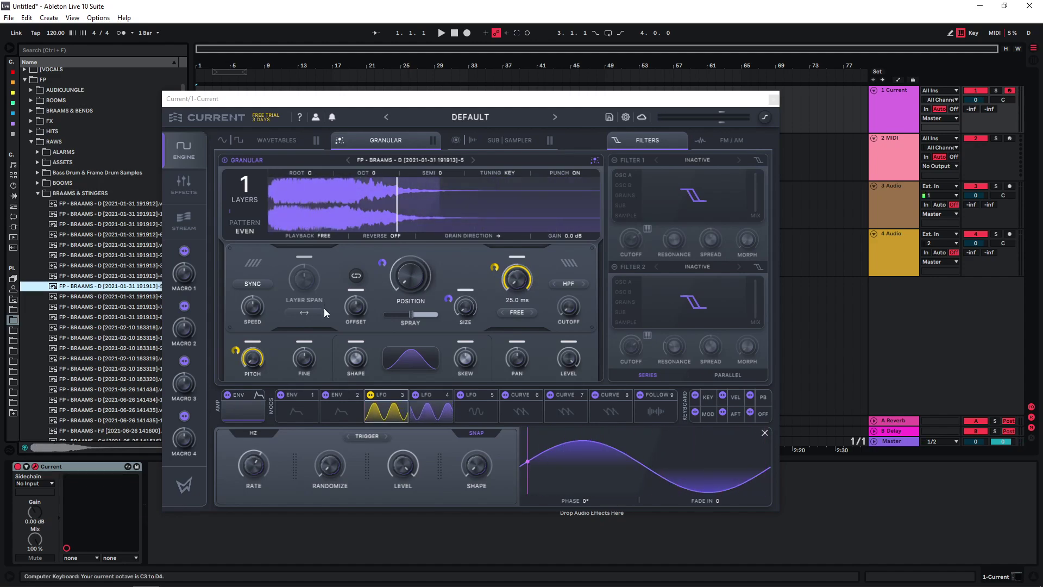
- Adjust the rates of LFO 3 and LFO 4 while auditioning the braam, including in a higher octave
{"action": "key", "text": "a"}
{"action": "left_click_drag", "start_coordinate": [252, 466], "coordinate": [249, 454]}
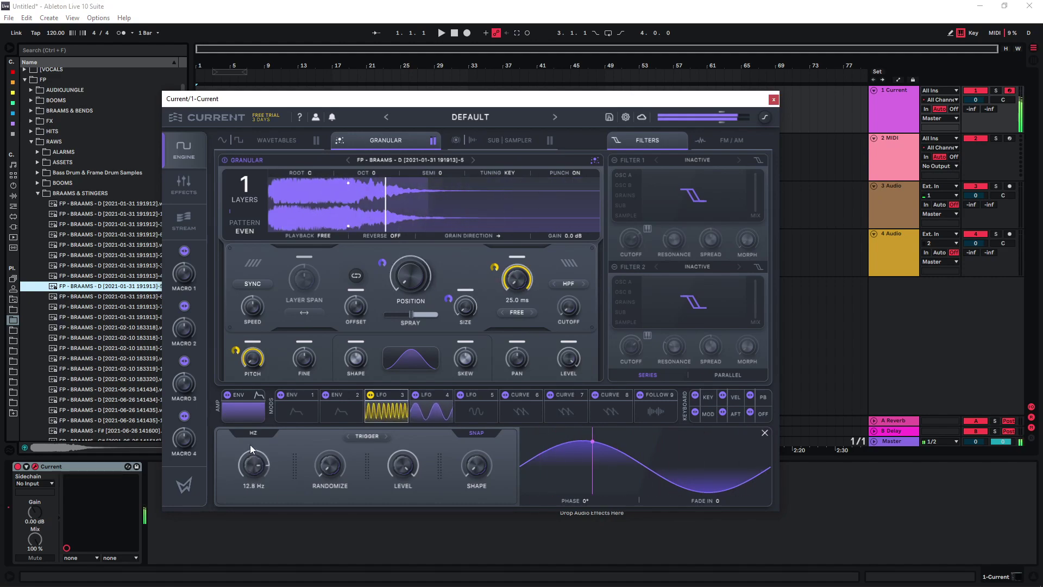
{"action": "left_click", "coordinate": [429, 403]}
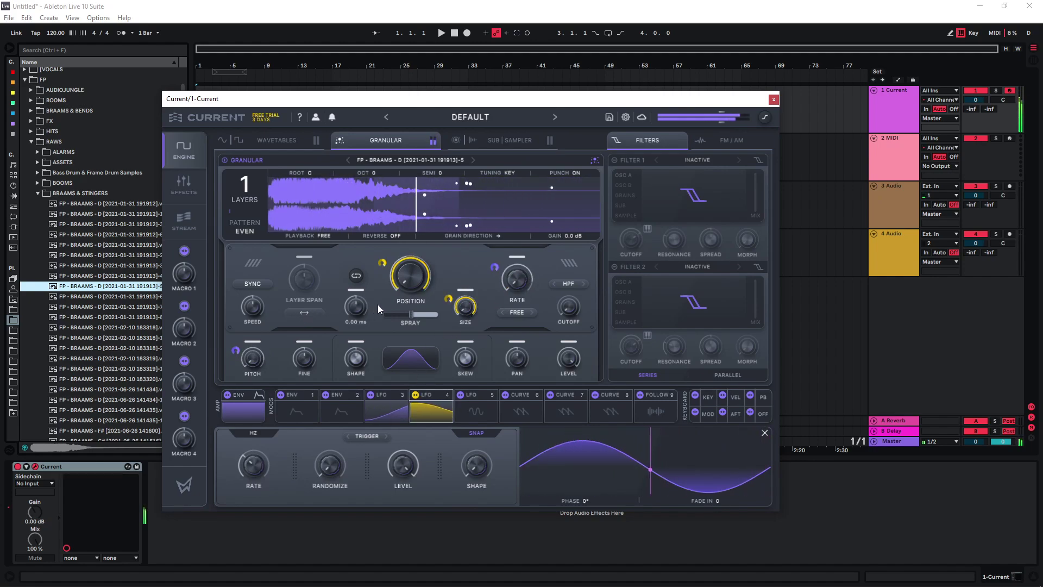
{"action": "key", "text": "x"}
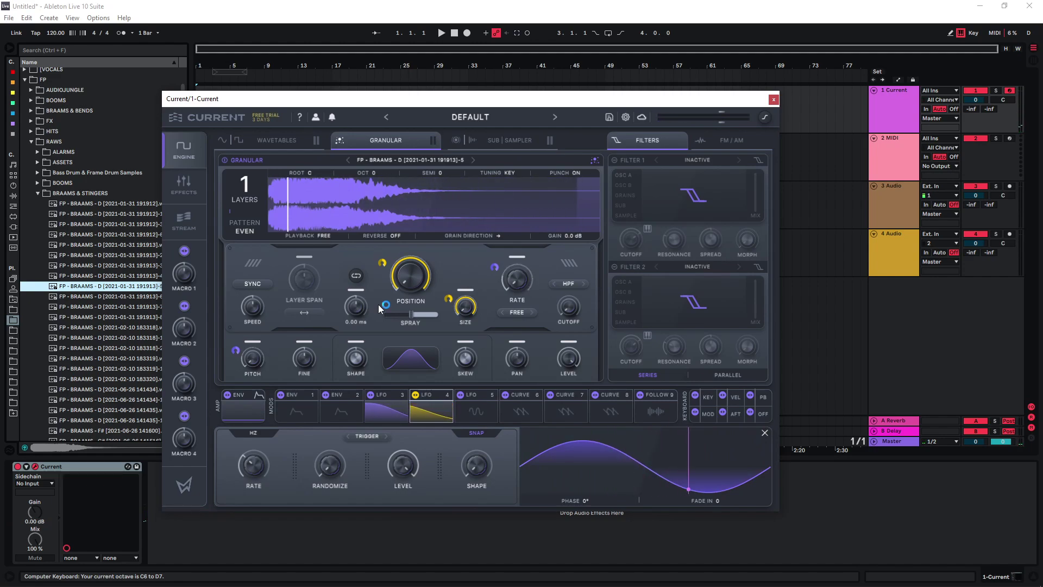
{"action": "key", "text": "a"}
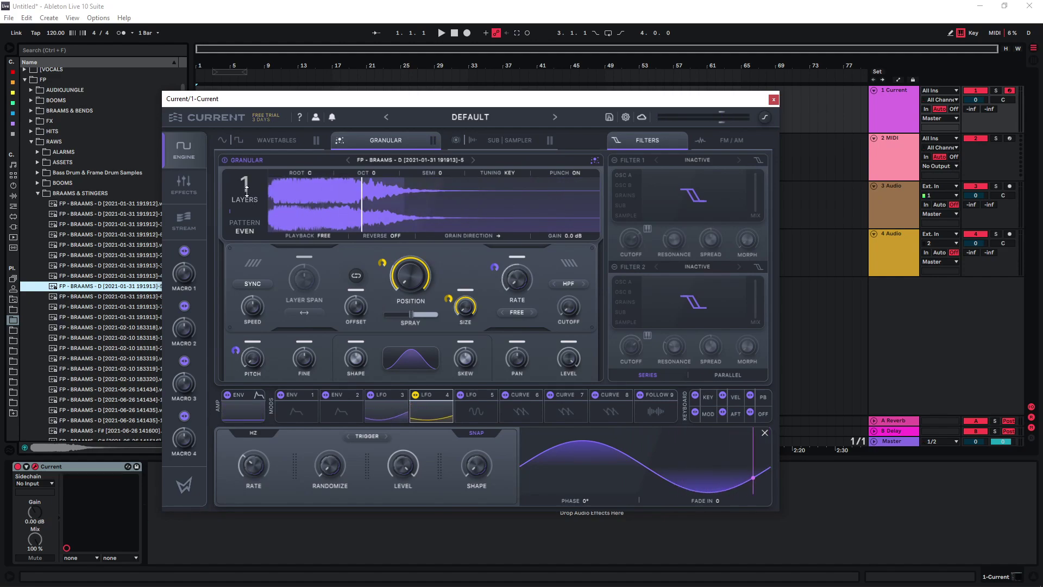
- Set the granular engine to 4 layers with the Strike pattern and adjust the layer span
{"action": "left_click_drag", "start_coordinate": [247, 171], "coordinate": [249, 270]}
{"action": "left_click_drag", "start_coordinate": [251, 217], "coordinate": [250, 202]}
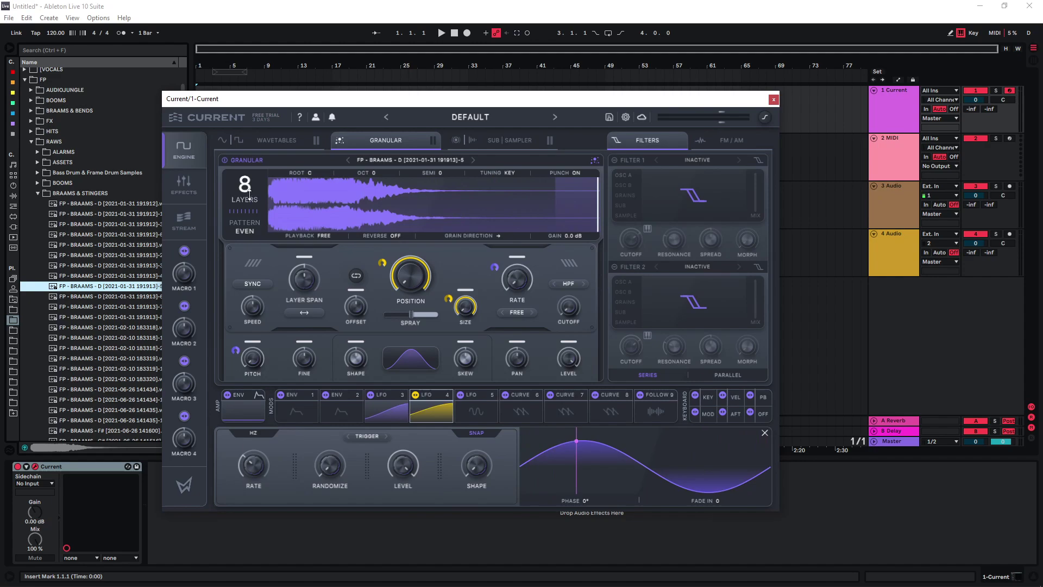
{"action": "mouse_move", "coordinate": [304, 279]}
{"action": "left_mouse_down"}
{"action": "mouse_move", "coordinate": [304, 263]}
{"action": "mouse_move", "coordinate": [304, 272]}
{"action": "left_mouse_up"}
{"action": "left_click_drag", "start_coordinate": [251, 202], "coordinate": [267, 230]}
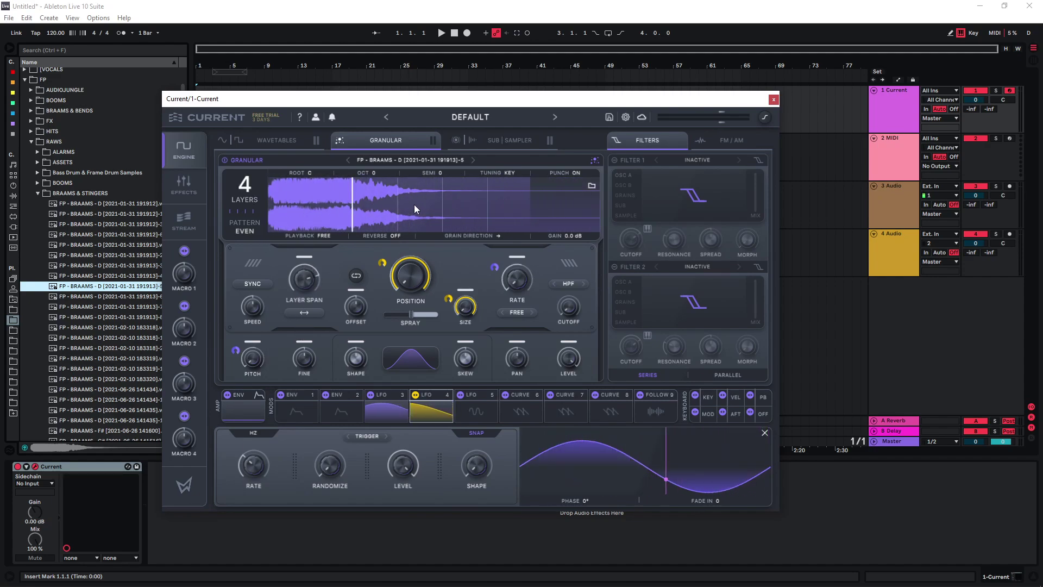
{"action": "mouse_move", "coordinate": [304, 279]}
{"action": "left_mouse_down"}
{"action": "mouse_move", "coordinate": [306, 312]}
{"action": "mouse_move", "coordinate": [311, 263]}
{"action": "mouse_move", "coordinate": [309, 292]}
{"action": "left_mouse_up"}
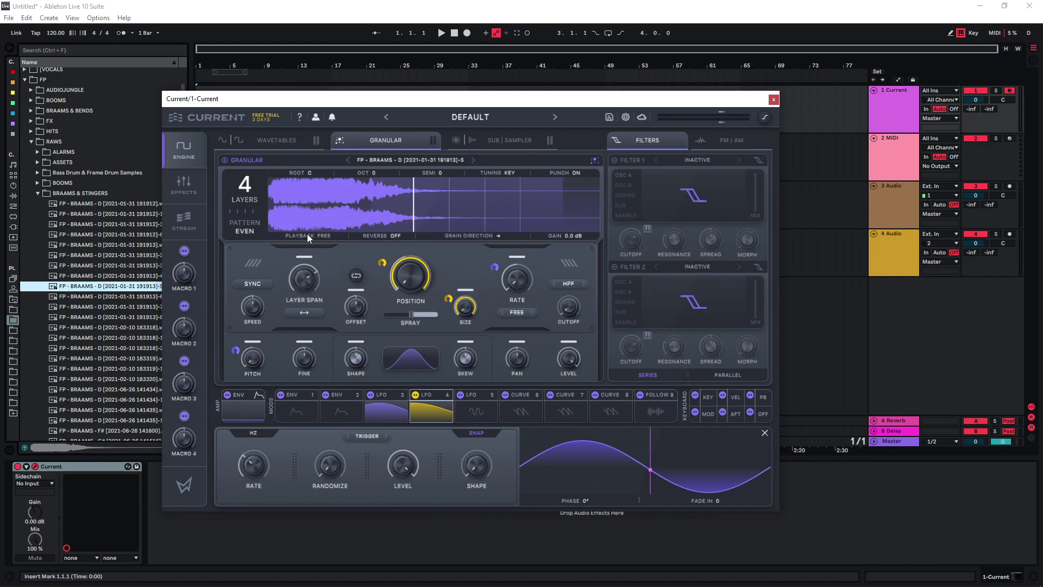
{"action": "left_click", "coordinate": [243, 230]}
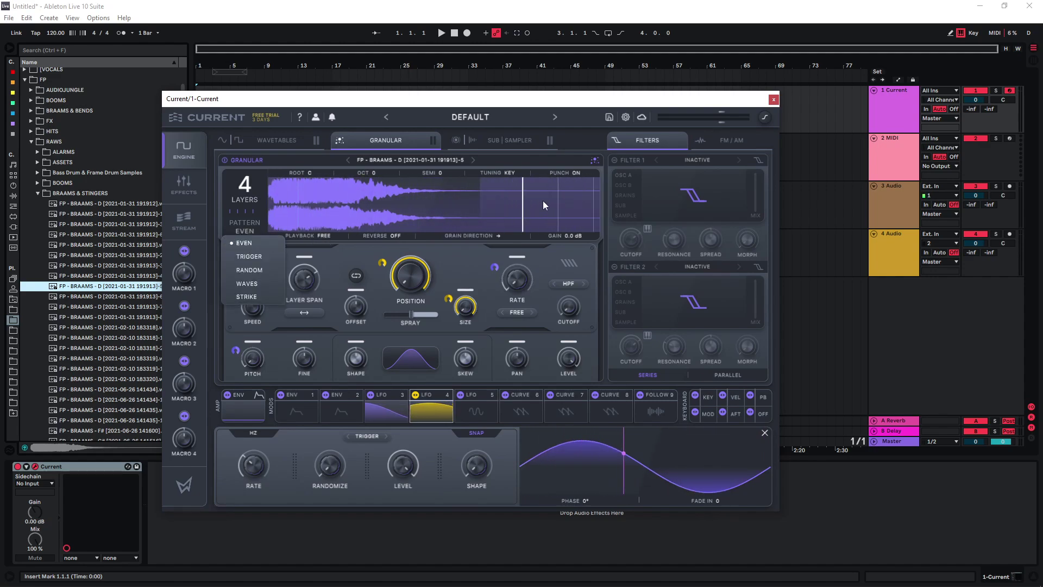
{"action": "left_click", "coordinate": [247, 297]}
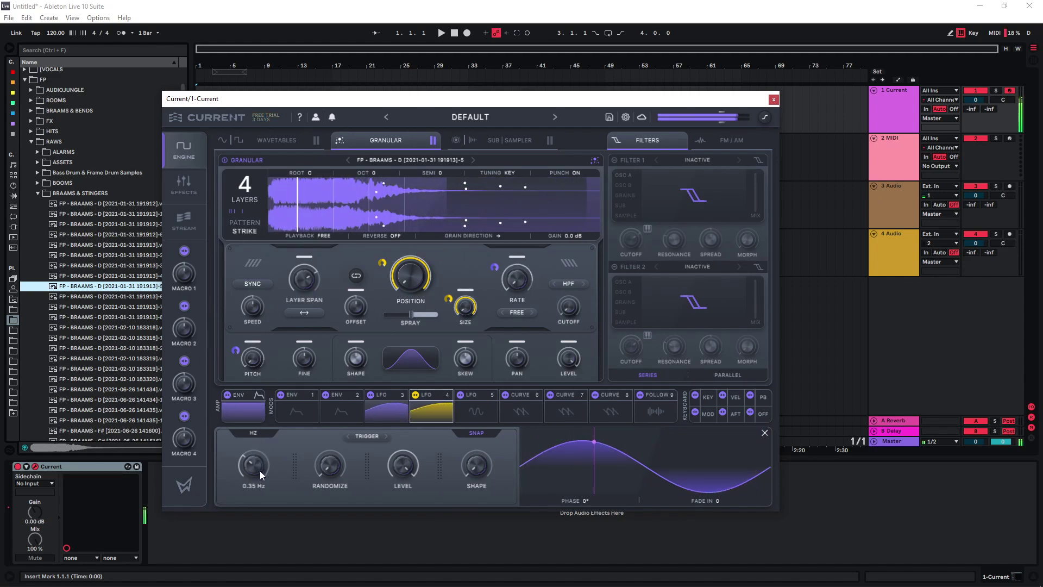
- Slow LFO 4 to about 0.03 Hz and readjust the rate of LFO 3 while playing the braam
{"action": "mouse_move", "coordinate": [520, 284]}
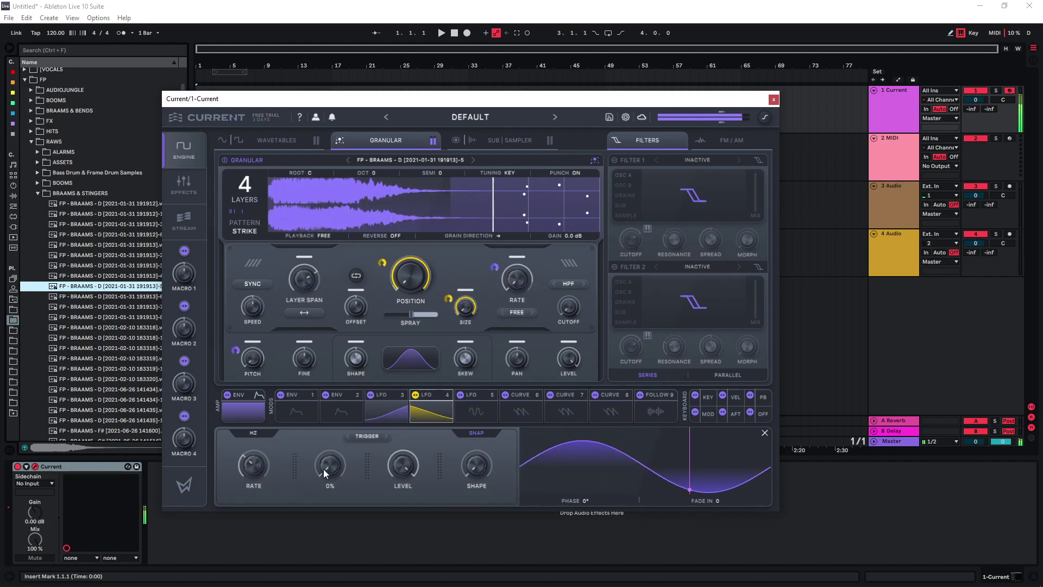
{"action": "mouse_move", "coordinate": [248, 487]}
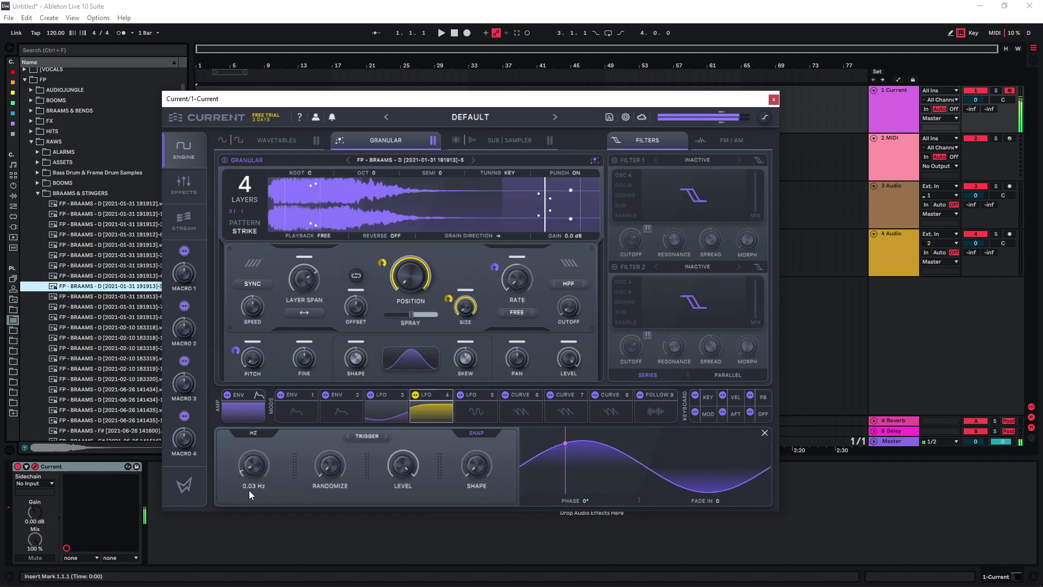
{"action": "left_click", "coordinate": [372, 415]}
{"action": "left_click_drag", "start_coordinate": [262, 408], "coordinate": [281, 450]}
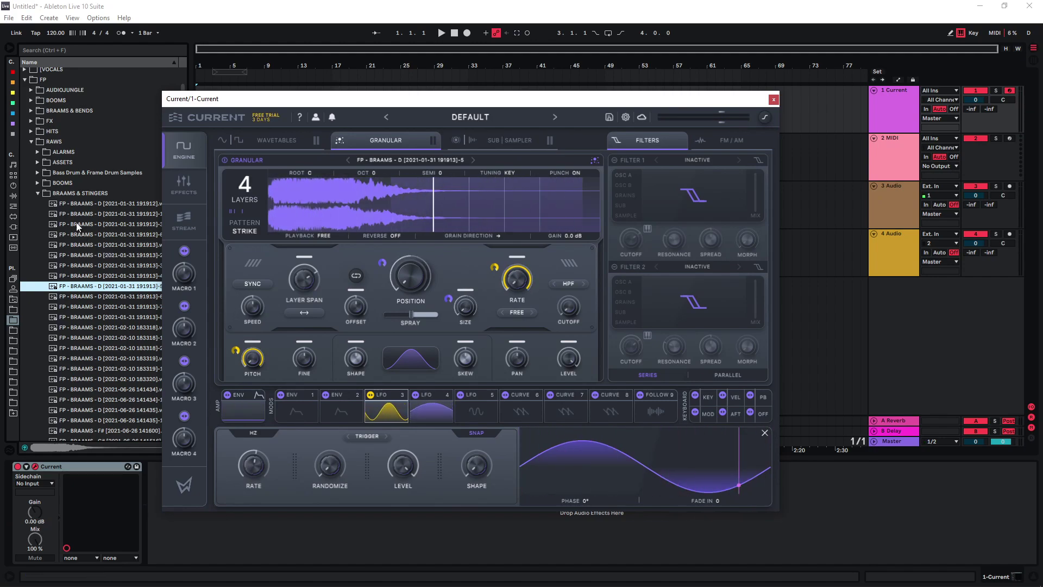
- Replace the braam in the granular engine with the processed glitch sample ending in 141040]-1 from the GLITCH folder
{"action": "left_click", "coordinate": [37, 193]}
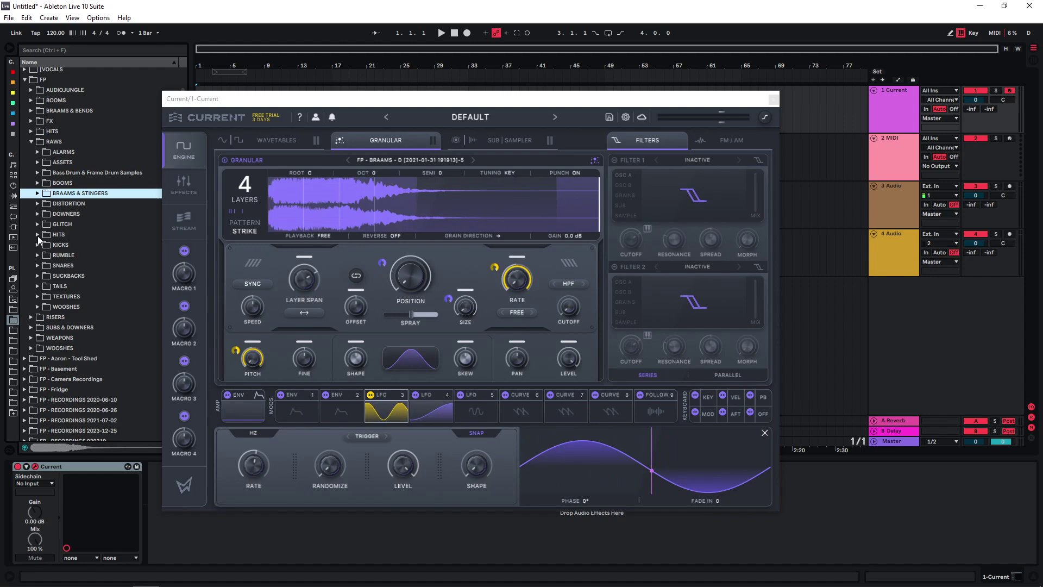
{"action": "left_click", "coordinate": [37, 224]}
{"action": "scroll", "coordinate": [118, 333], "scroll_direction": "down", "scroll_amount": 5}
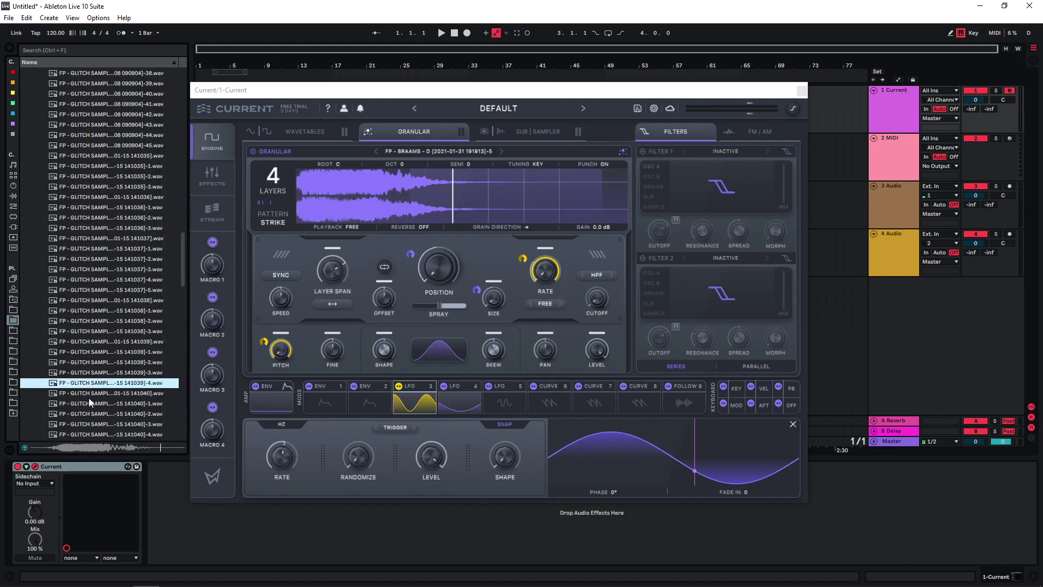
{"action": "left_click", "coordinate": [90, 398]}
{"action": "left_click_drag", "start_coordinate": [90, 403], "coordinate": [364, 194]}
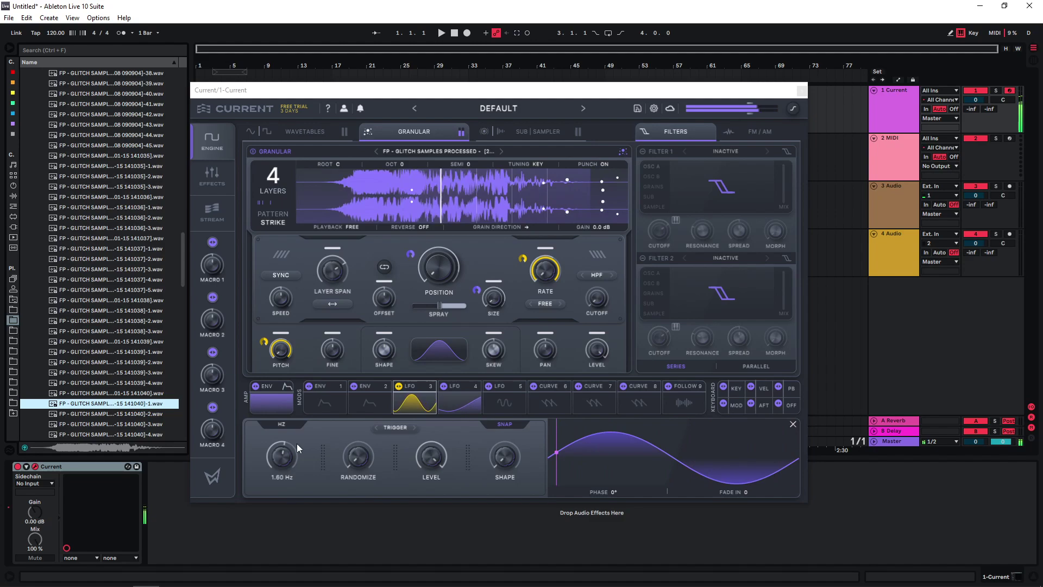
- Play the glitch sample while adjusting the rate of LFO 3 and setting LFO 4 to about 0.51 Hz
{"action": "left_click_drag", "start_coordinate": [286, 456], "coordinate": [286, 486]}
{"action": "key", "text": "x"}
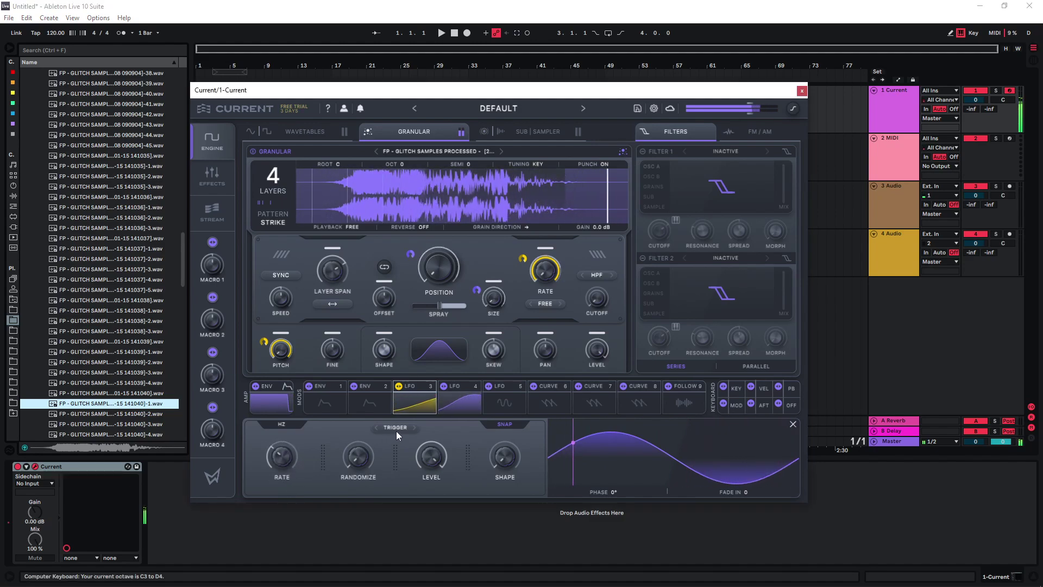
{"action": "left_click", "coordinate": [454, 401]}
{"action": "left_click_drag", "start_coordinate": [293, 421], "coordinate": [297, 453]}
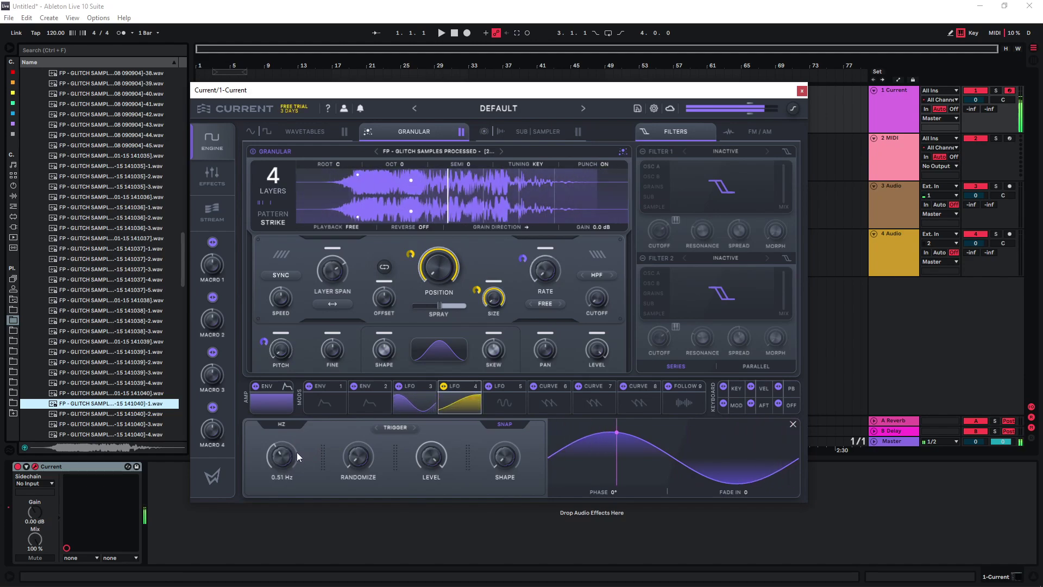
{"action": "left_click", "coordinate": [424, 402]}
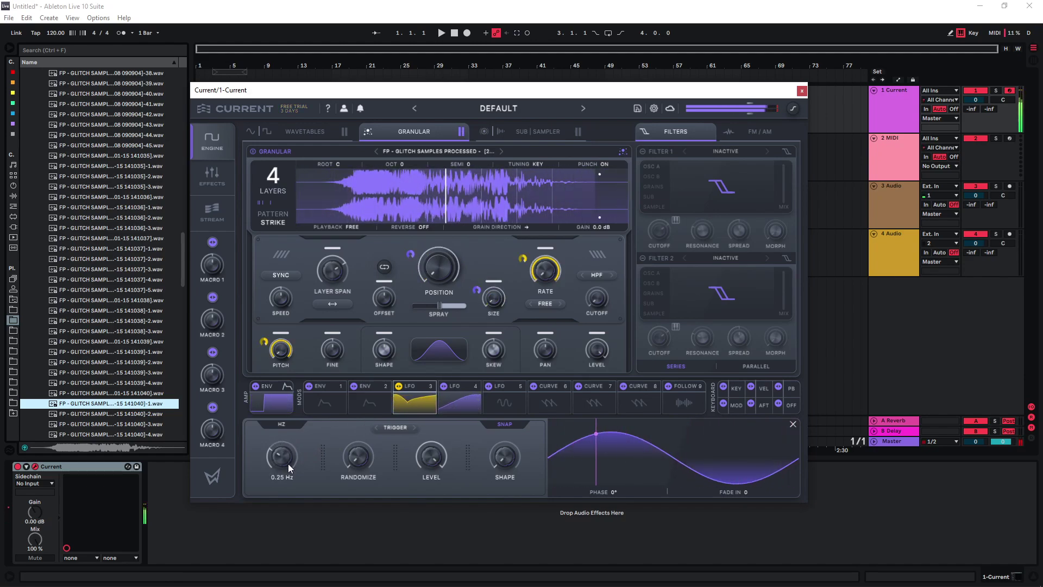
{"action": "left_click_drag", "start_coordinate": [288, 464], "coordinate": [291, 434]}
- Raise the granular pitch knob to about +43 and readjust the grain rate
{"action": "double_click", "coordinate": [438, 279]}
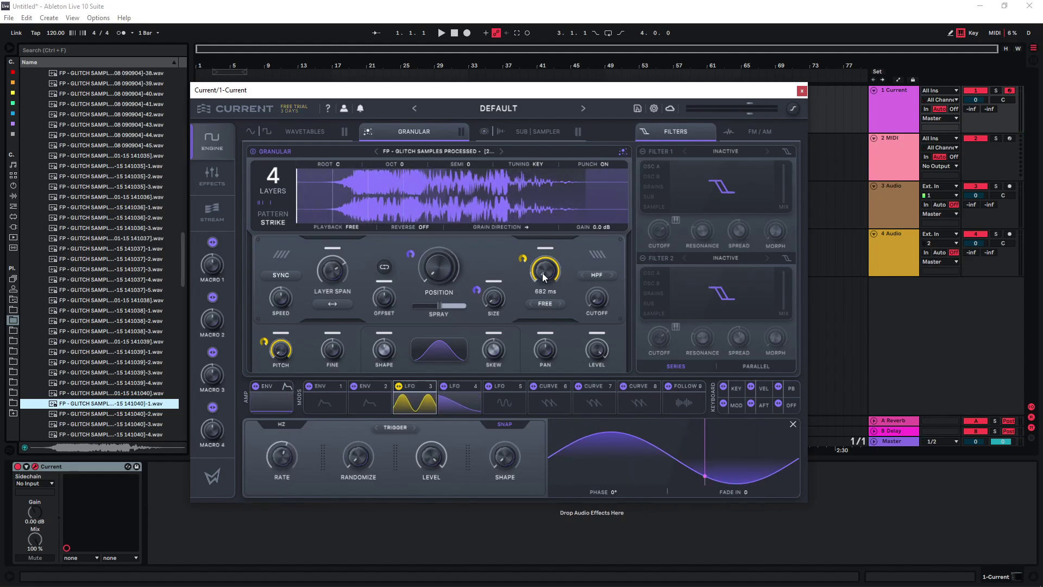
{"action": "mouse_move", "coordinate": [284, 358]}
{"action": "mouse_move", "coordinate": [282, 308]}
{"action": "left_mouse_down"}
{"action": "mouse_move", "coordinate": [289, 336]}
{"action": "mouse_move", "coordinate": [292, 303]}
{"action": "left_mouse_up"}
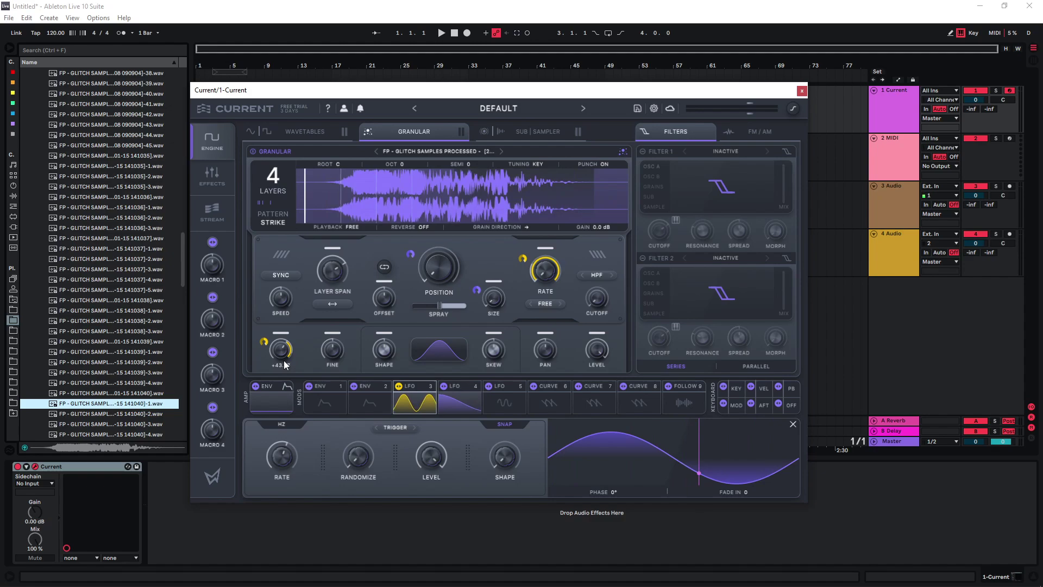
{"action": "left_click_drag", "start_coordinate": [551, 267], "coordinate": [555, 268]}
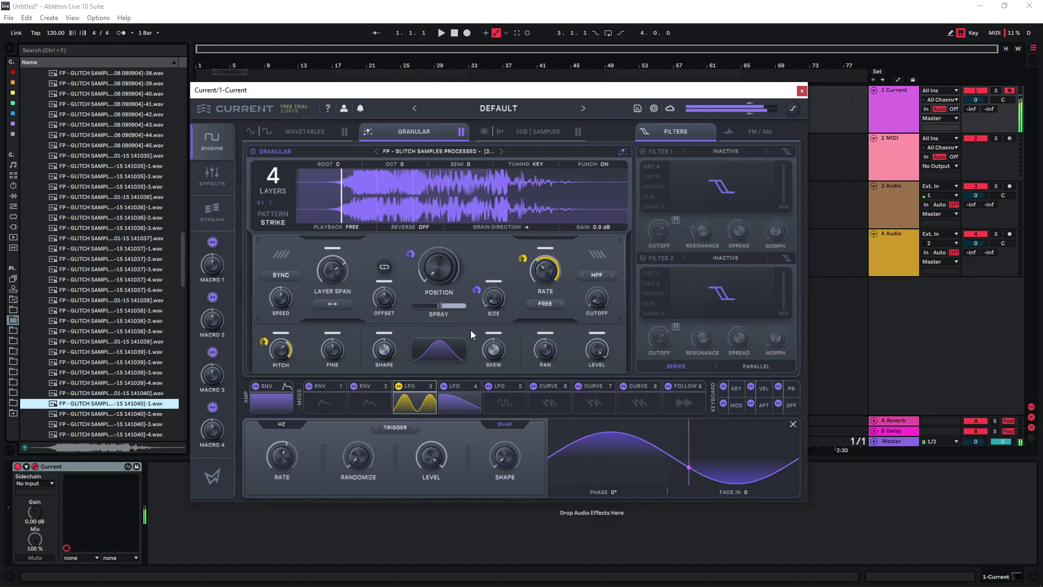
- Set LFO 4's rate to about 0.32 Hz and audition the glitch sound in a lower octave
{"action": "mouse_move", "coordinate": [282, 474]}
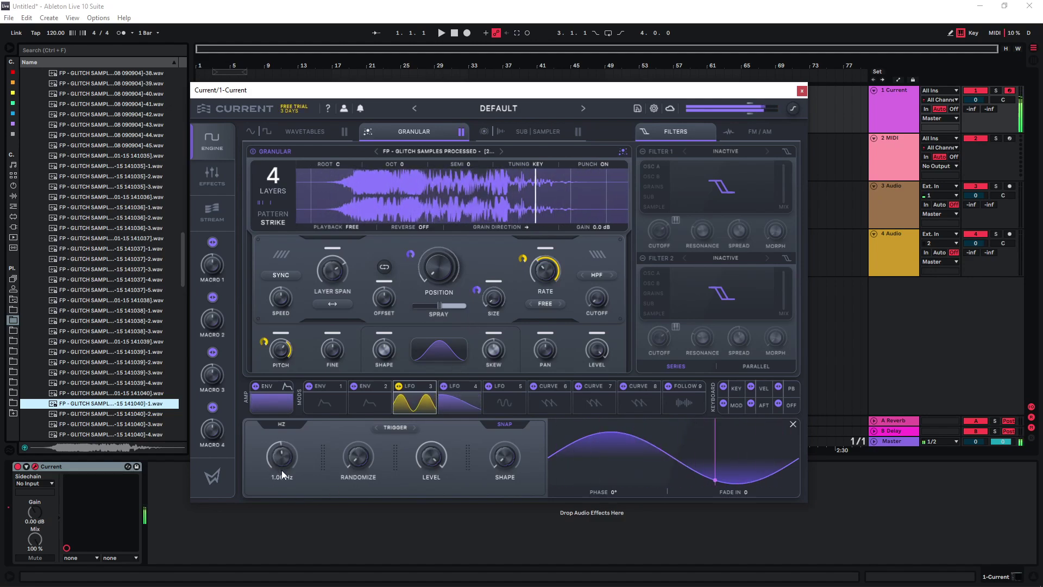
{"action": "left_click", "coordinate": [457, 401]}
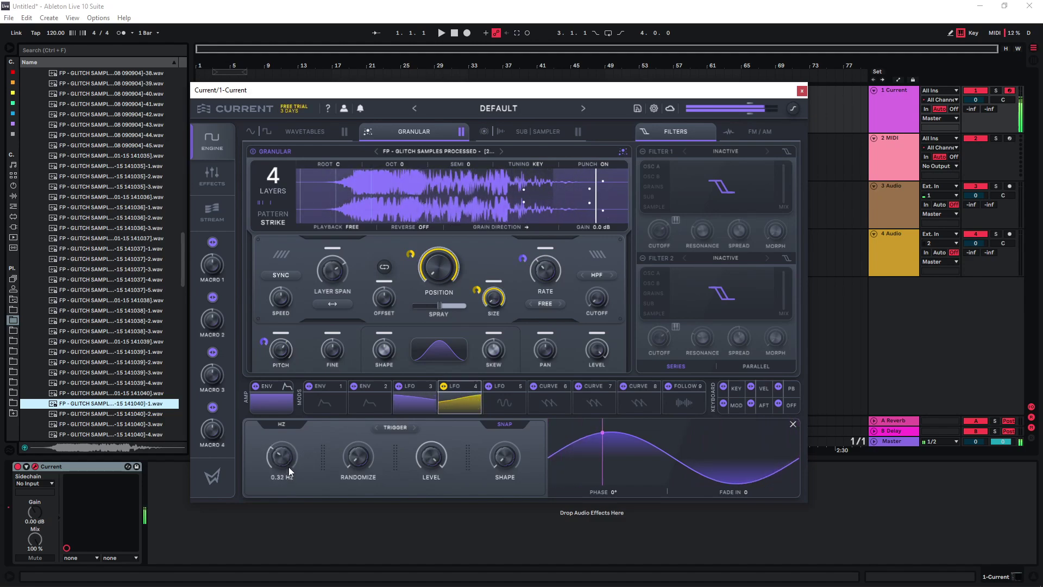
{"action": "key", "text": "z"}
{"action": "key", "text": "a"}
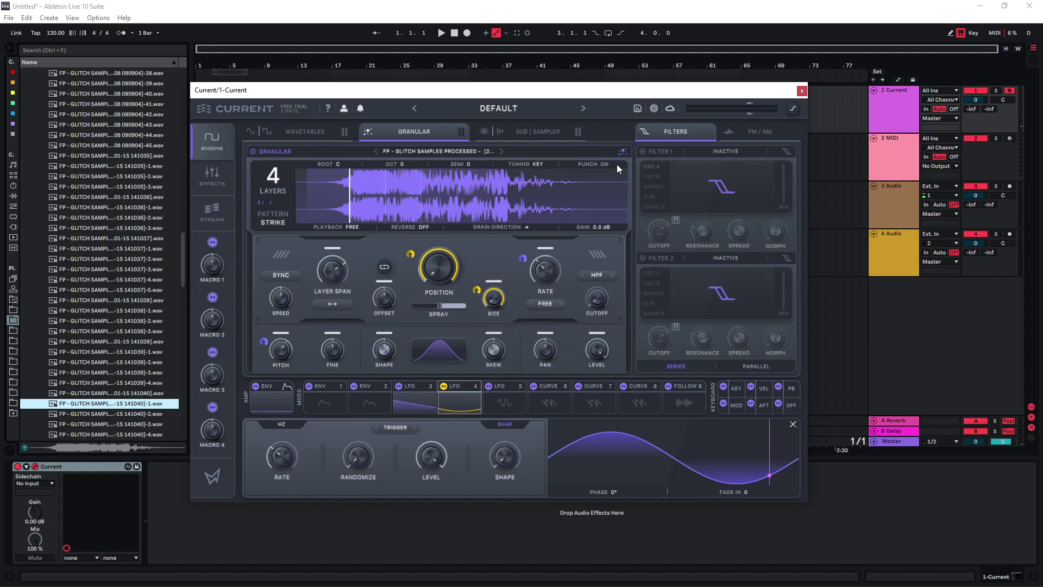
- Enable Filter 1 on the grains as a Comb Pos filter and adjust its cutoff and resonance
{"action": "left_click", "coordinate": [644, 152]}
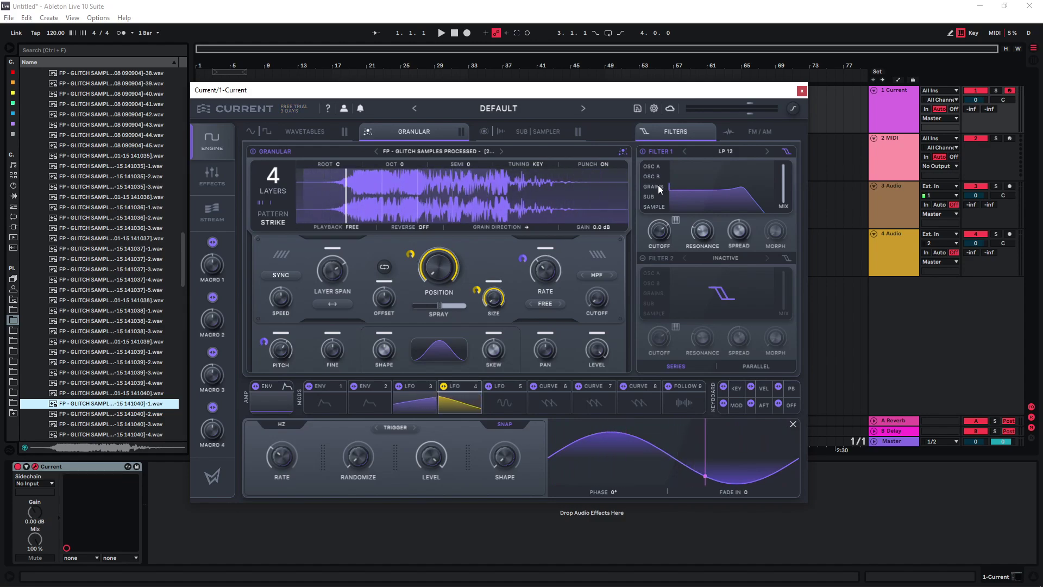
{"action": "left_click", "coordinate": [724, 171]}
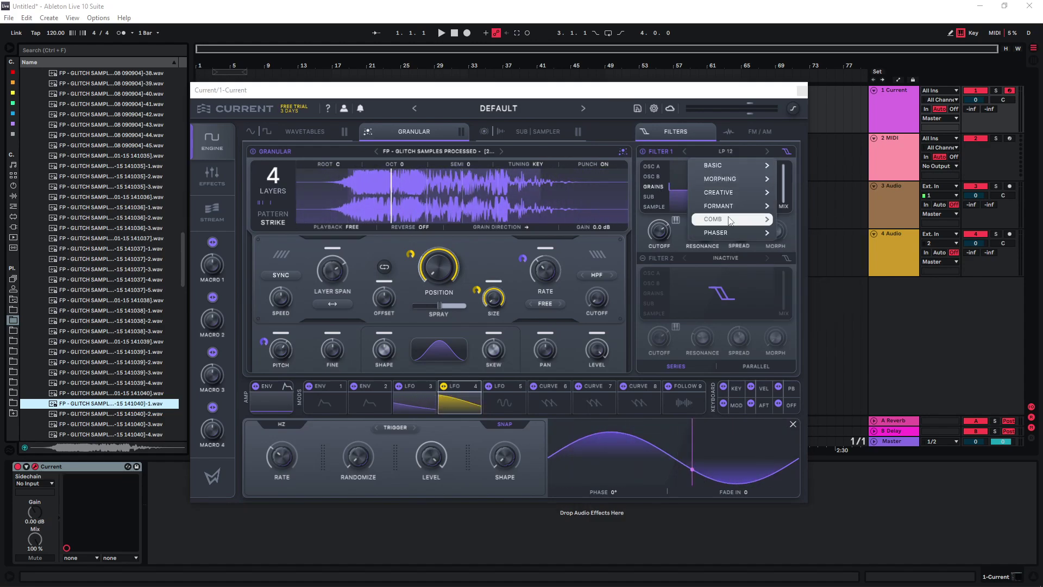
{"action": "mouse_move", "coordinate": [730, 220]}
{"action": "left_click", "coordinate": [810, 219]}
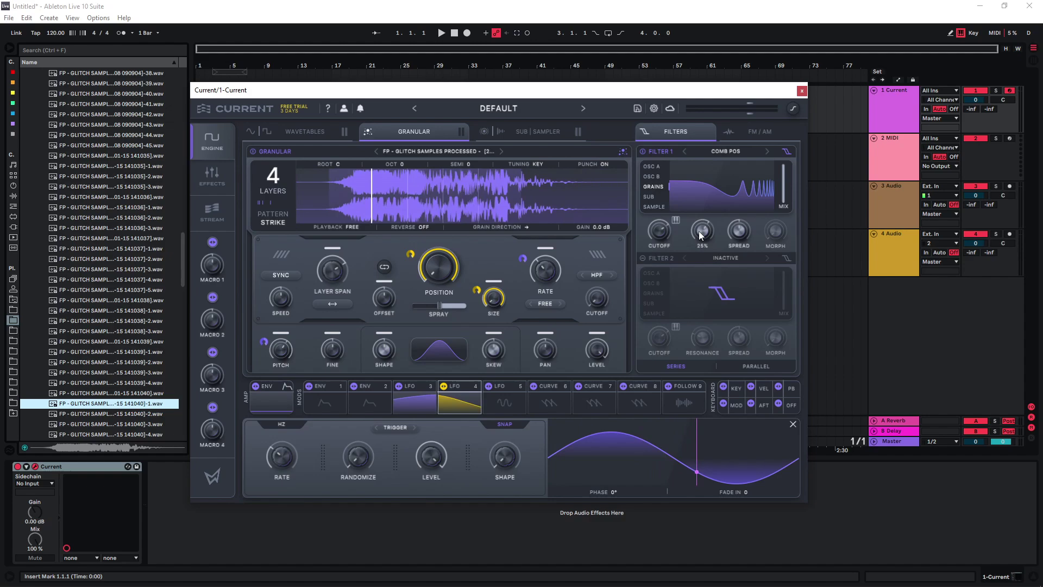
{"action": "left_click_drag", "start_coordinate": [662, 225], "coordinate": [661, 247]}
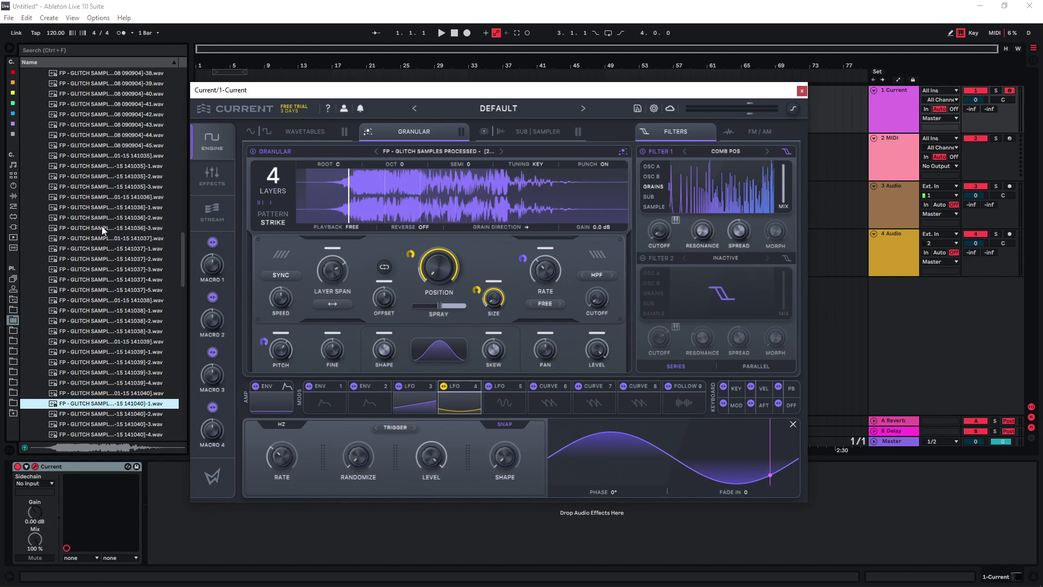
- Load the glitch sample ending in 08 090904]-45 into the granular engine and turn Filter 1 off
{"action": "scroll", "coordinate": [102, 227], "scroll_direction": "up", "scroll_amount": 1}
{"action": "left_click", "coordinate": [86, 178]}
{"action": "left_click_drag", "start_coordinate": [82, 179], "coordinate": [339, 241]}
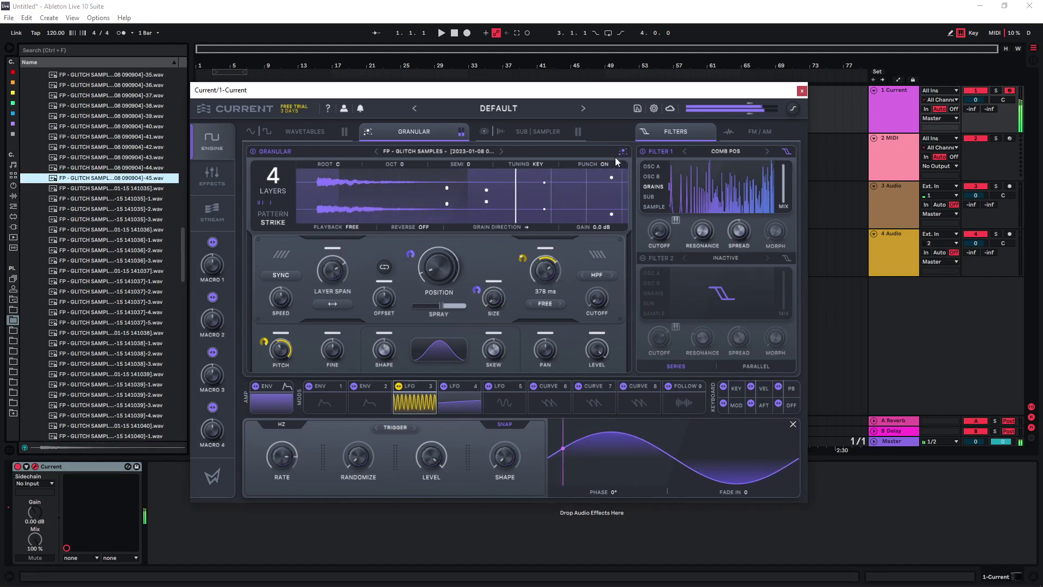
{"action": "left_click", "coordinate": [645, 153]}
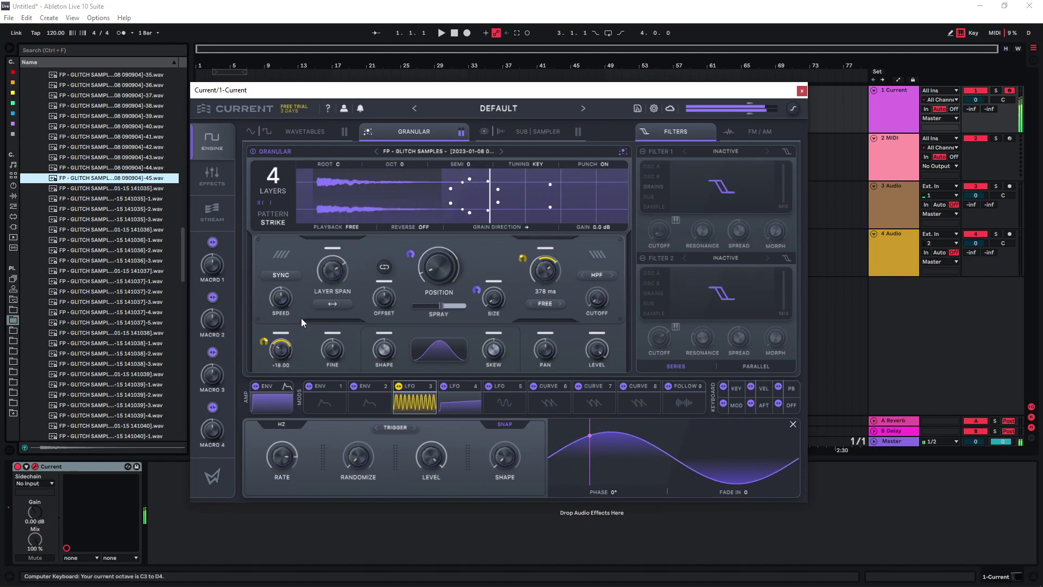
- Lower the rate of LFO 3, turn on Reverse for the glitch sample and play it
{"action": "mouse_move", "coordinate": [280, 498]}
{"action": "left_mouse_down"}
{"action": "mouse_move", "coordinate": [281, 534]}
{"action": "mouse_move", "coordinate": [287, 500]}
{"action": "left_mouse_up"}
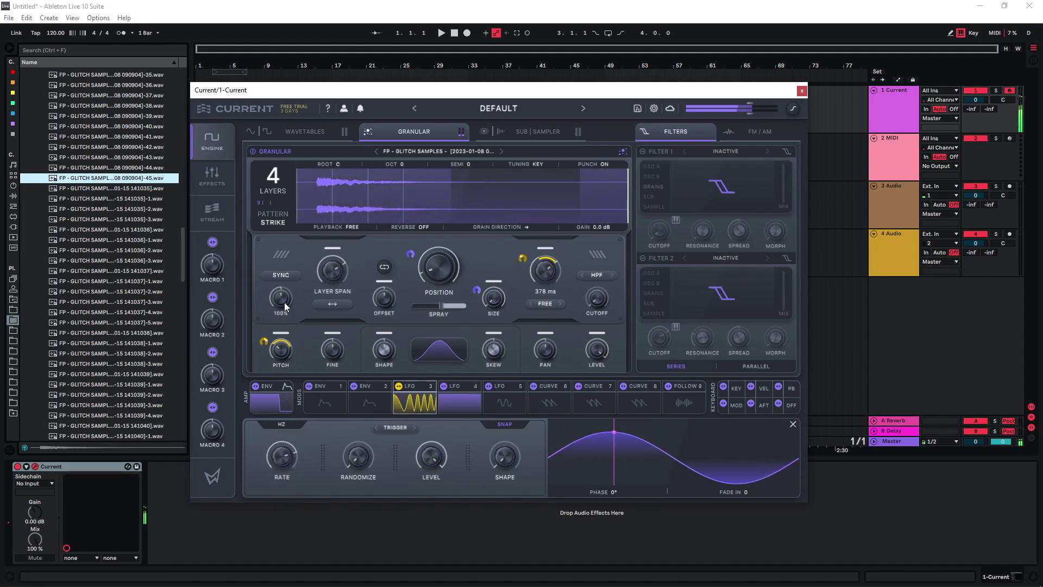
{"action": "left_click", "coordinate": [427, 226]}
{"action": "key", "text": "a"}
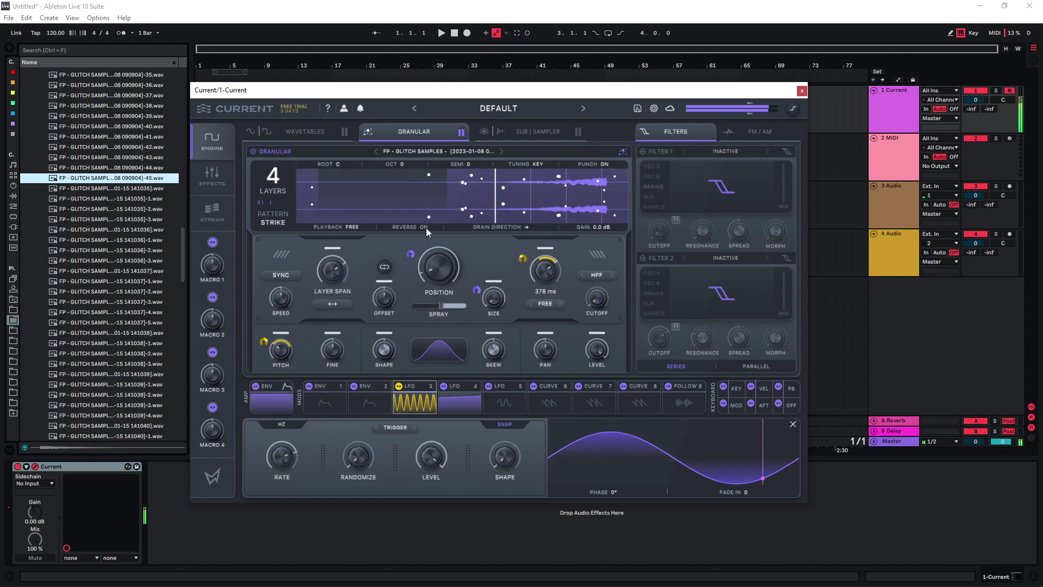
- Turn off Reverse for the glitch sample and try the Random grain direction
{"action": "left_click", "coordinate": [426, 227]}
{"action": "left_click", "coordinate": [530, 228]}
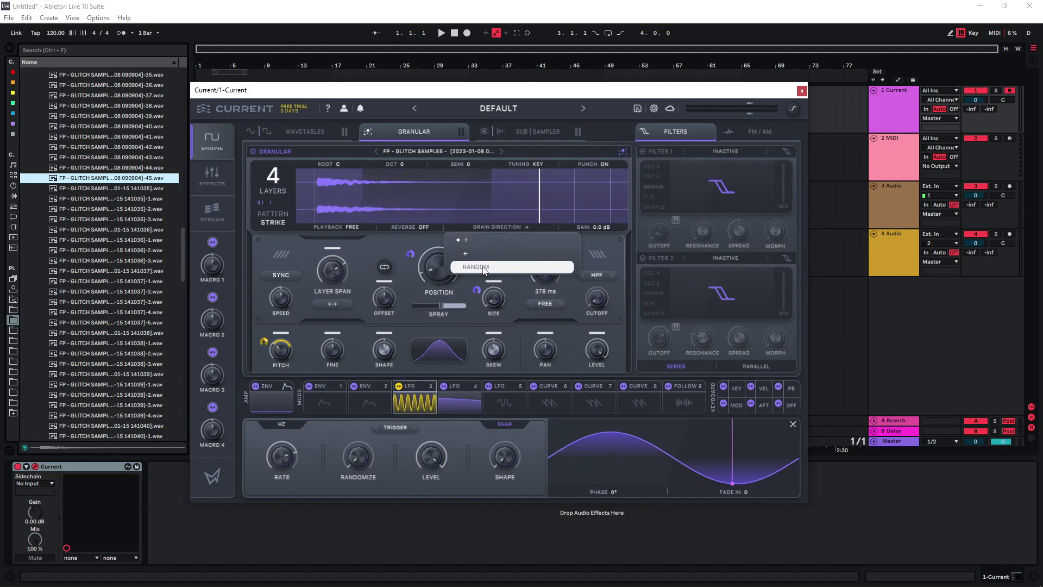
{"action": "left_click", "coordinate": [483, 268]}
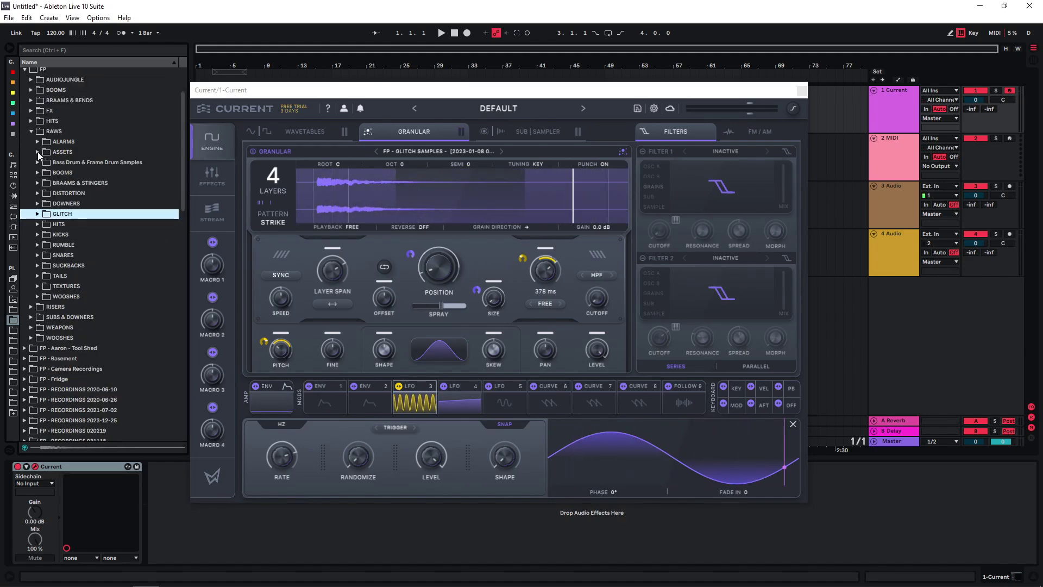
- Audition impact samples in the ASSETS folder and load FP_IMPACT_PlasticTransient.wav into the granular engine
{"action": "left_click", "coordinate": [37, 153]}
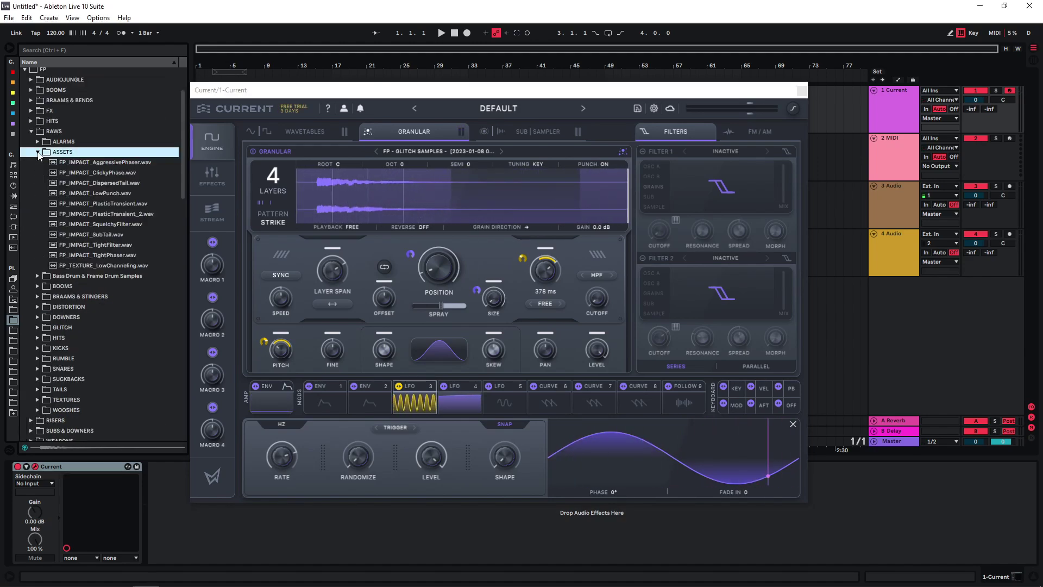
{"action": "left_click", "coordinate": [96, 205]}
{"action": "left_click", "coordinate": [81, 223]}
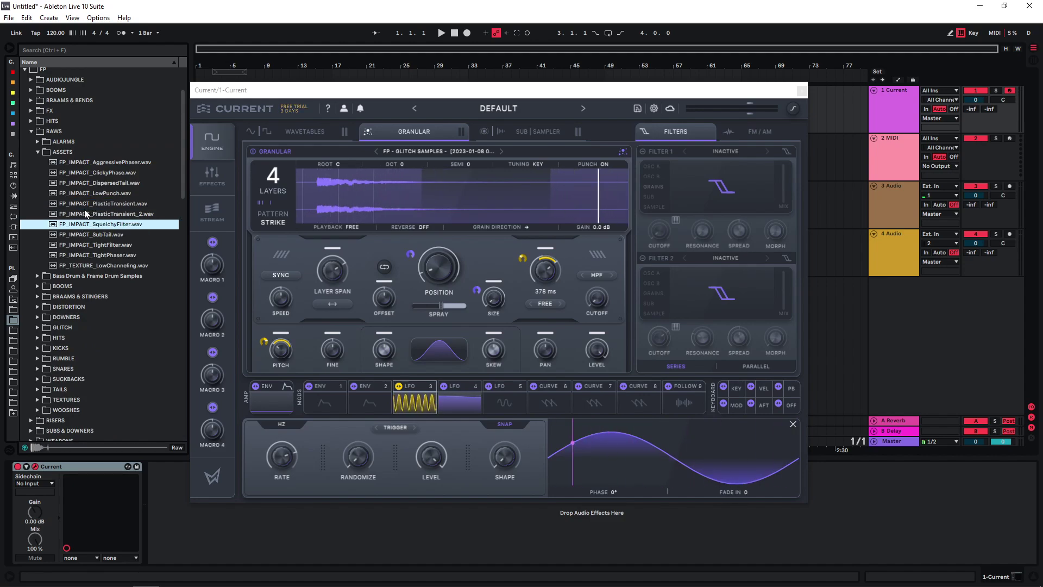
{"action": "left_click", "coordinate": [83, 213]}
{"action": "left_click", "coordinate": [84, 204]}
{"action": "left_click_drag", "start_coordinate": [85, 206], "coordinate": [355, 233]}
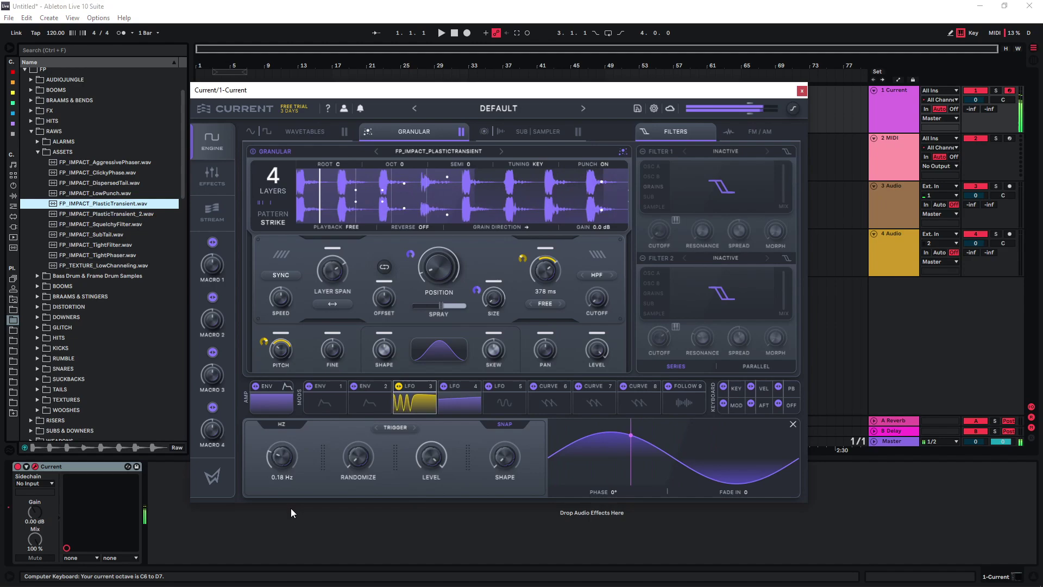
- Lower the rates of LFO 4 and LFO 3, and assign LFO 5 to modulate LFO 3's rate
{"action": "left_click", "coordinate": [449, 406]}
{"action": "left_click_drag", "start_coordinate": [288, 433], "coordinate": [280, 475]}
{"action": "left_click", "coordinate": [414, 403]}
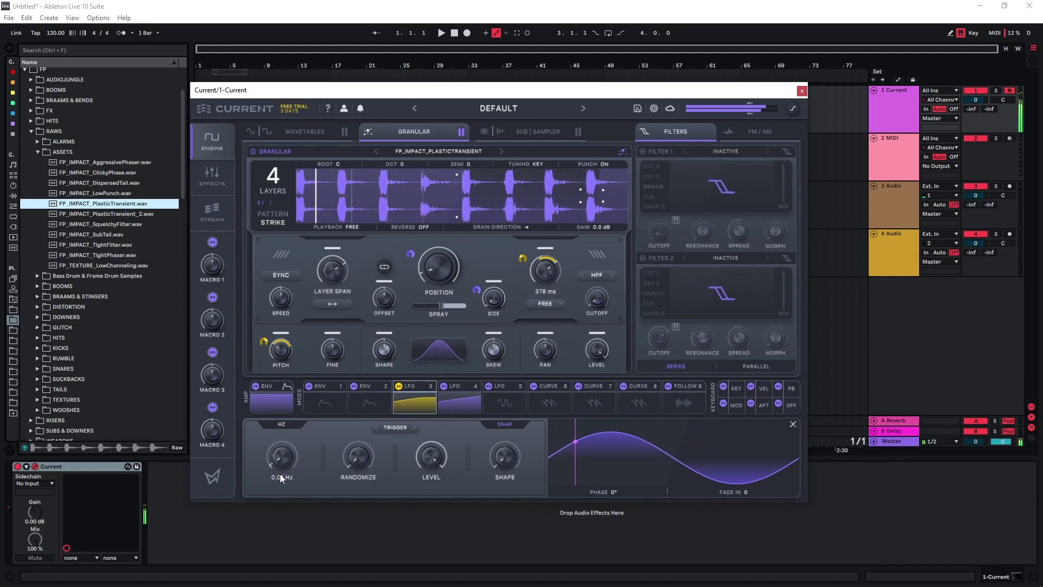
{"action": "left_click", "coordinate": [490, 387]}
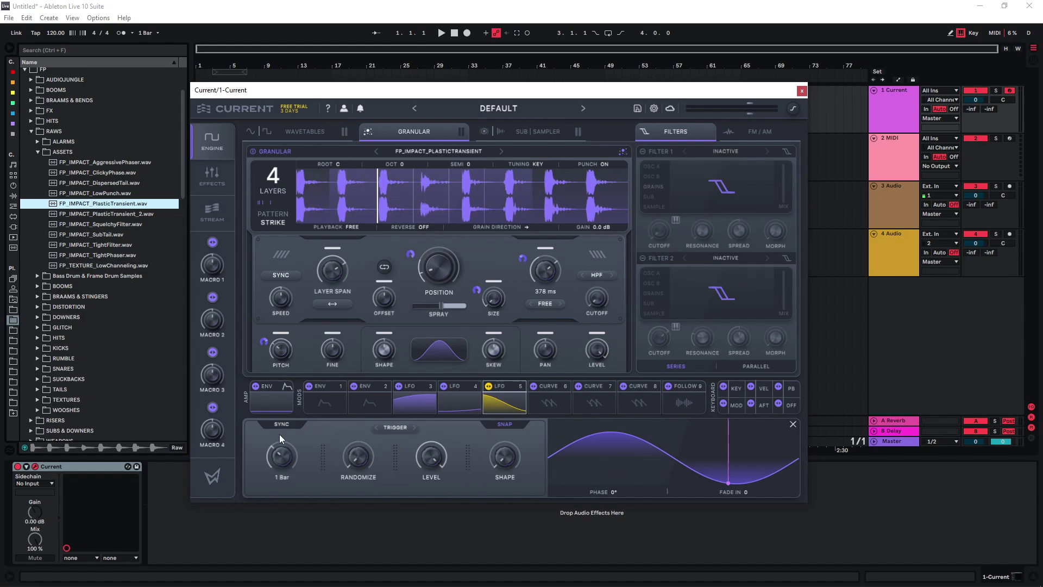
{"action": "left_click", "coordinate": [415, 403]}
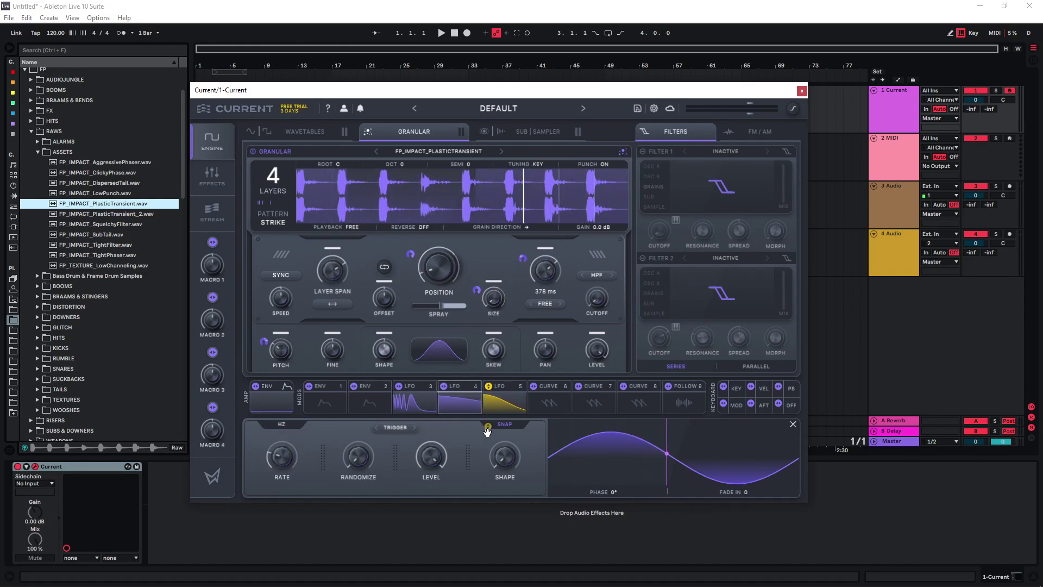
- Modulate LFO 4's Randomize amount with LFO 5 and set LFO 4's rate to about 0.09 Hz
{"action": "left_click_drag", "start_coordinate": [310, 500], "coordinate": [364, 461]}
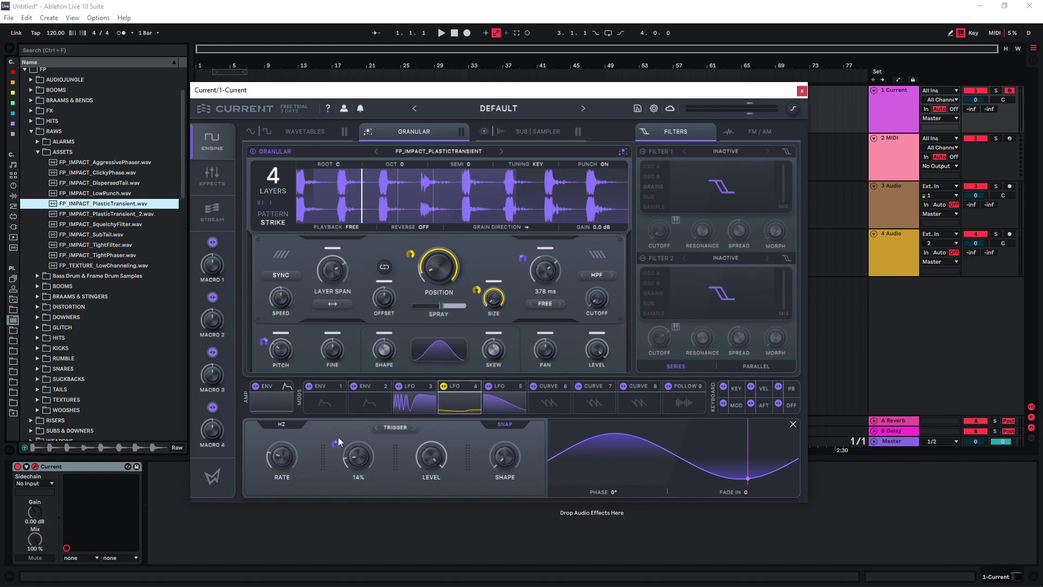
{"action": "left_click", "coordinate": [461, 405]}
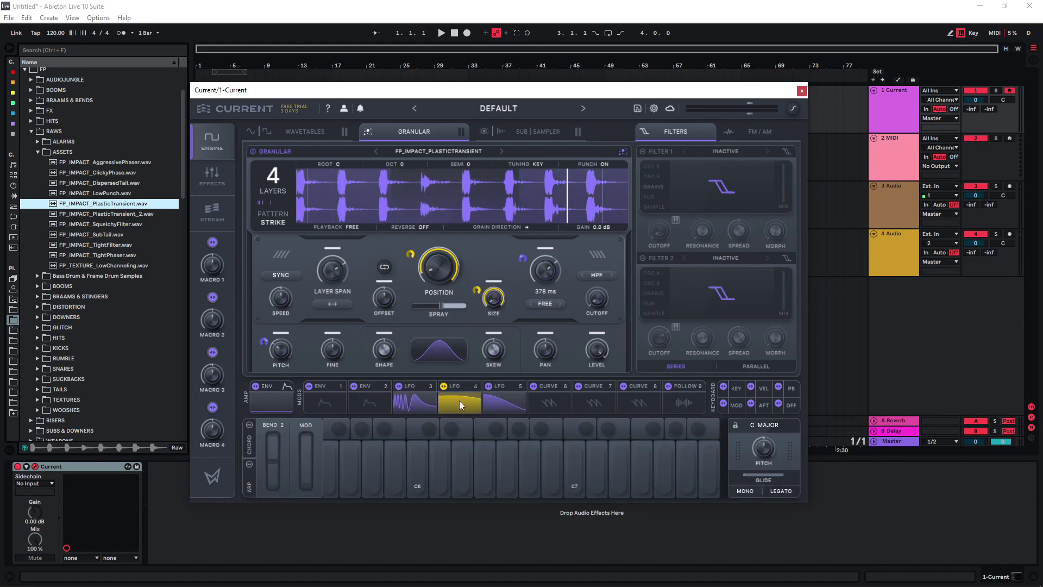
{"action": "left_click", "coordinate": [461, 405]}
{"action": "left_click_drag", "start_coordinate": [348, 467], "coordinate": [347, 458]}
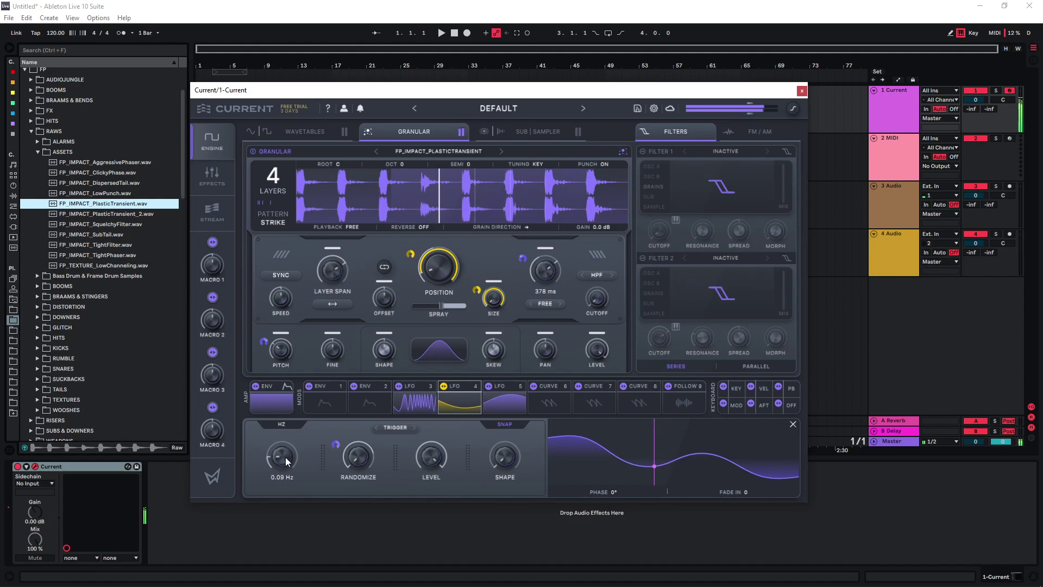
- Shorten the grain rate to about 215 ms, reduce Spray to its minimum and adjust the grain offset
{"action": "left_click", "coordinate": [488, 407]}
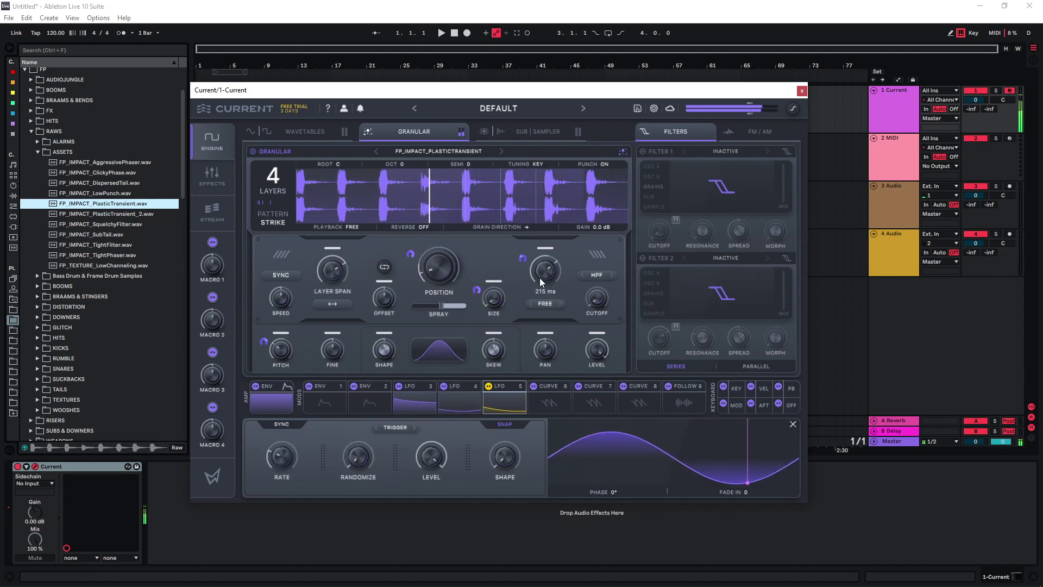
{"action": "key", "text": "x"}
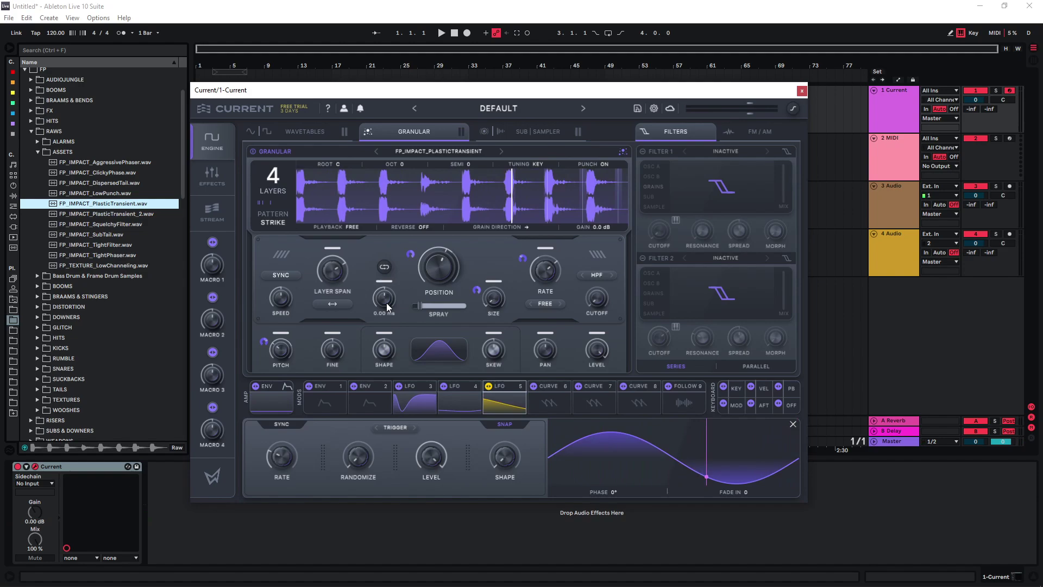
{"action": "left_click_drag", "start_coordinate": [386, 301], "coordinate": [385, 290]}
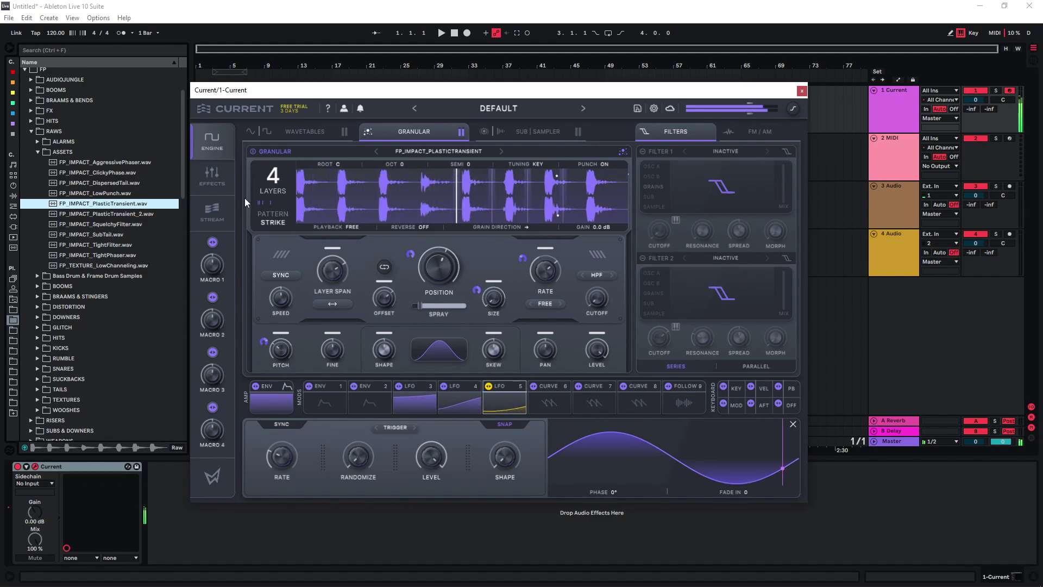
- Add a Swarm Reverb in the fifth effect slot and load its Smaller Space preset Bass Hugger
{"action": "left_click", "coordinate": [214, 179]}
{"action": "left_click", "coordinate": [286, 264]}
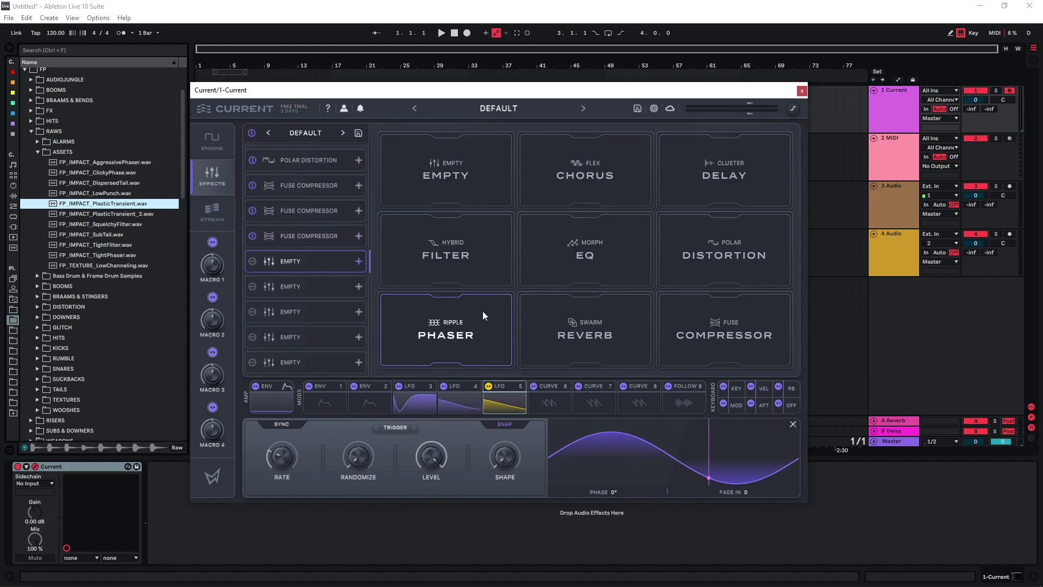
{"action": "left_click", "coordinate": [609, 333]}
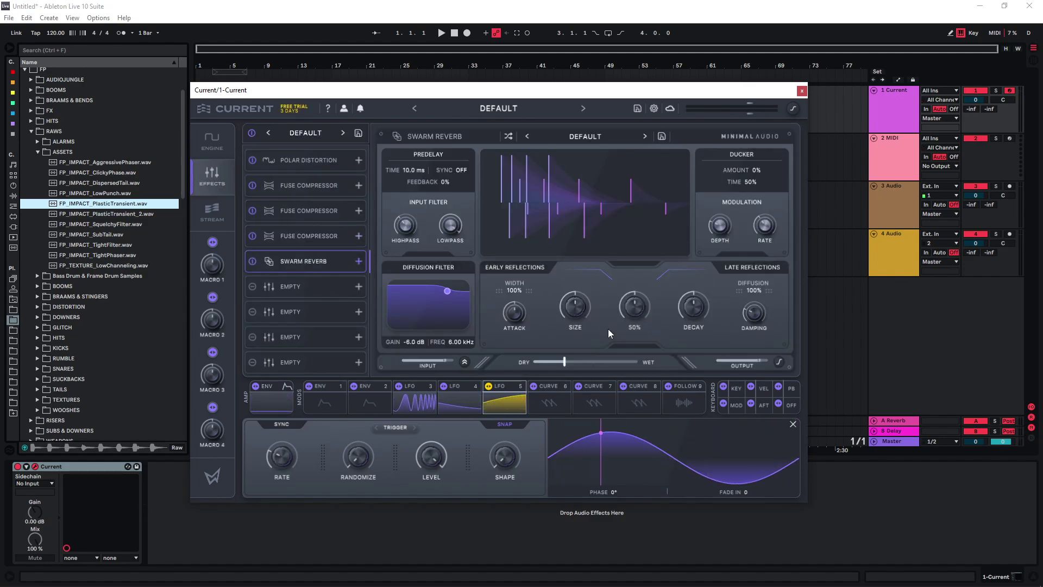
{"action": "left_click", "coordinate": [572, 137]}
{"action": "mouse_move", "coordinate": [633, 180]}
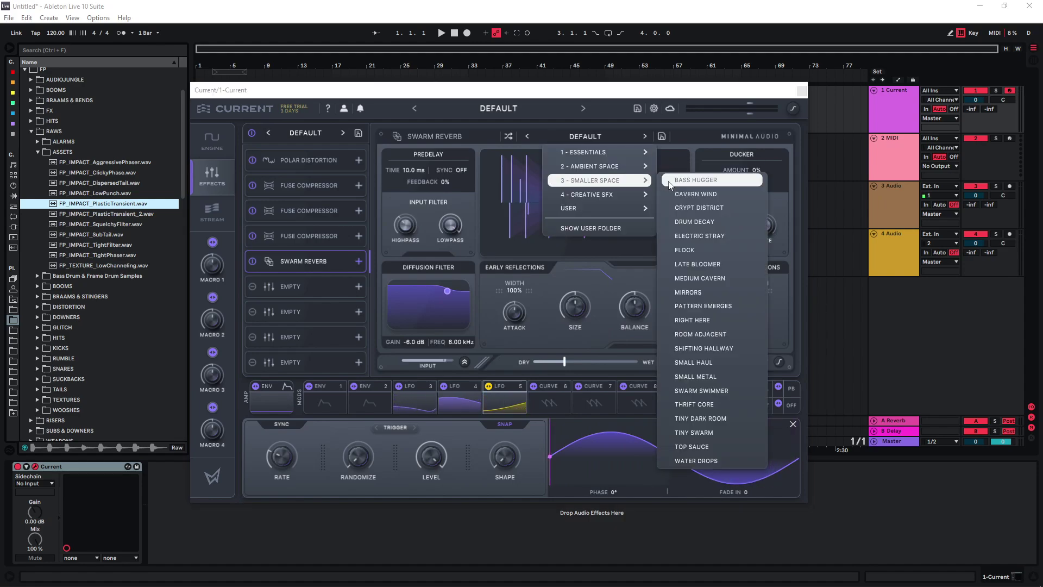
{"action": "left_click", "coordinate": [700, 182]}
- Return to the engine page and assign Curve 6 to modulate the grain Level by 12.0 dB
{"action": "left_click", "coordinate": [220, 139]}
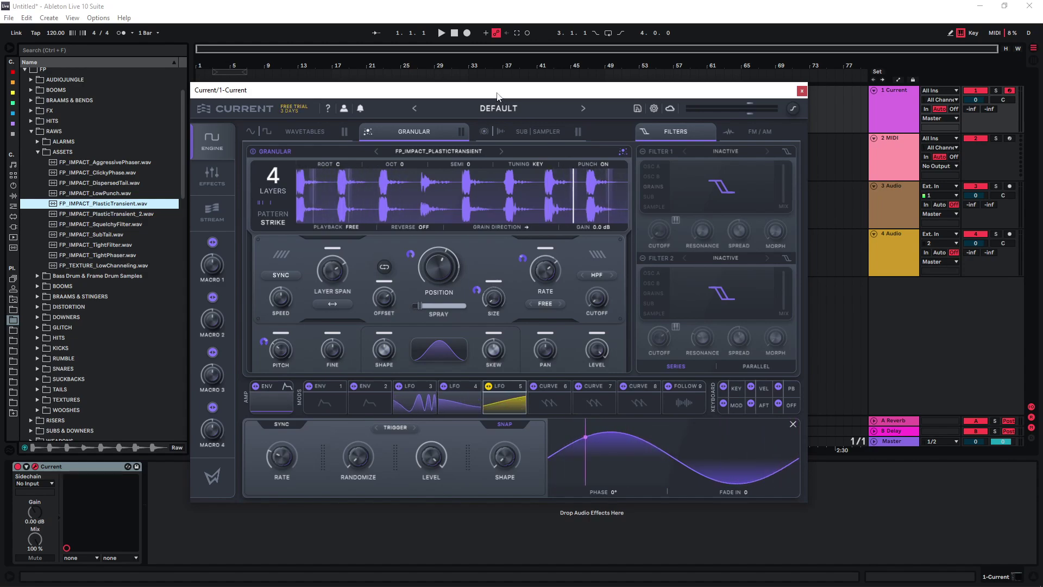
{"action": "left_click", "coordinate": [542, 392]}
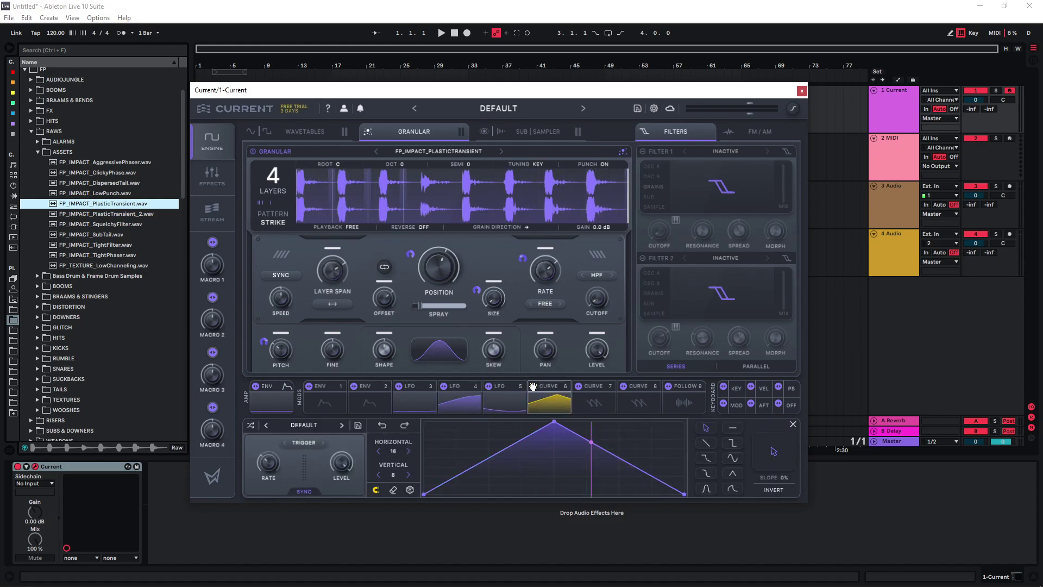
{"action": "left_click_drag", "start_coordinate": [600, 351], "coordinate": [580, 321]}
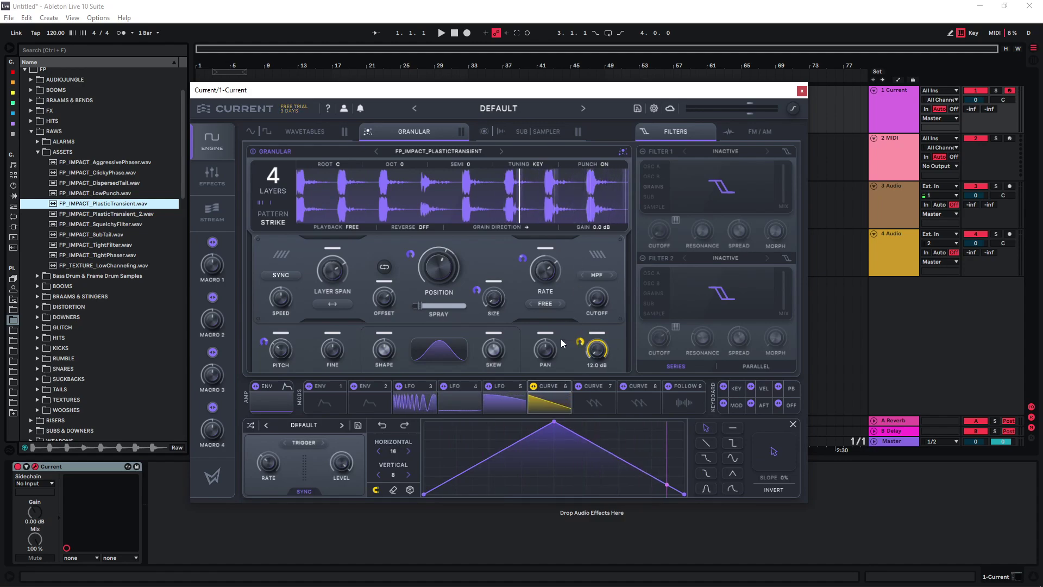
- Reshape Curve 6 into a decay that starts at full height and bends down to zero at the midpoint
{"action": "left_click_drag", "start_coordinate": [554, 421], "coordinate": [424, 422]}
{"action": "left_click_drag", "start_coordinate": [502, 443], "coordinate": [580, 494]}
{"action": "double_click", "coordinate": [502, 433]}
{"action": "left_click_drag", "start_coordinate": [500, 457], "coordinate": [500, 497]}
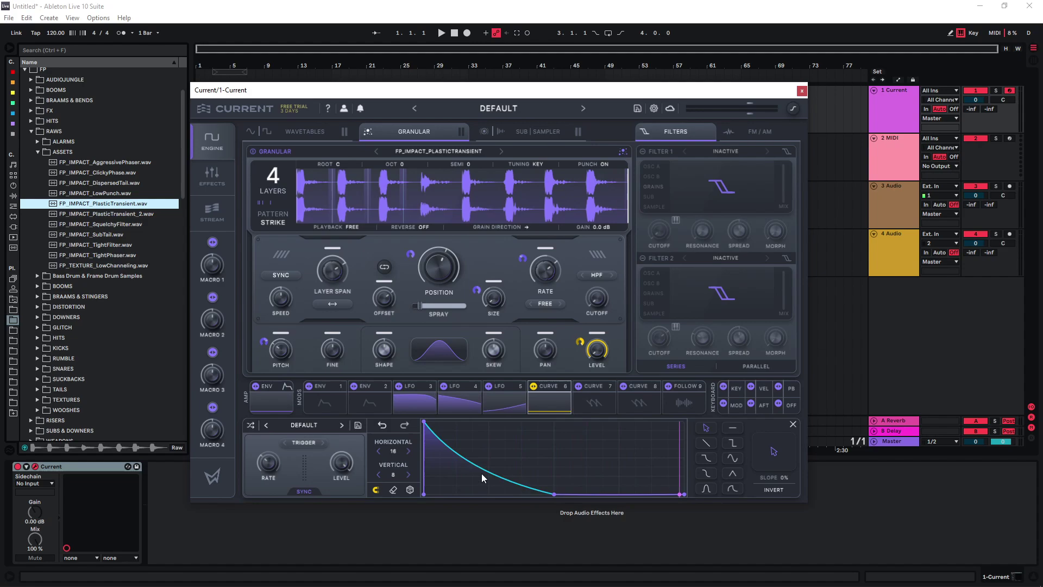
- Raise the rates of LFOs 3, 4 and 5, with LFO 4 at about 2.98 Hz, and widen the pitch modulation to +48.00
{"action": "left_click", "coordinate": [411, 388]}
{"action": "left_click", "coordinate": [212, 176]}
{"action": "left_click", "coordinate": [212, 143]}
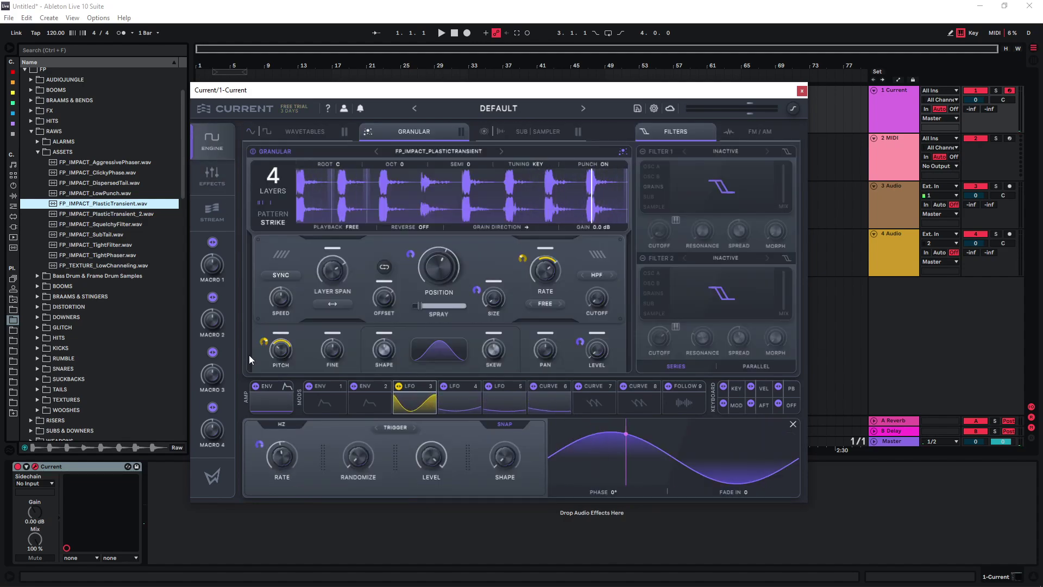
{"action": "left_click", "coordinate": [469, 408]}
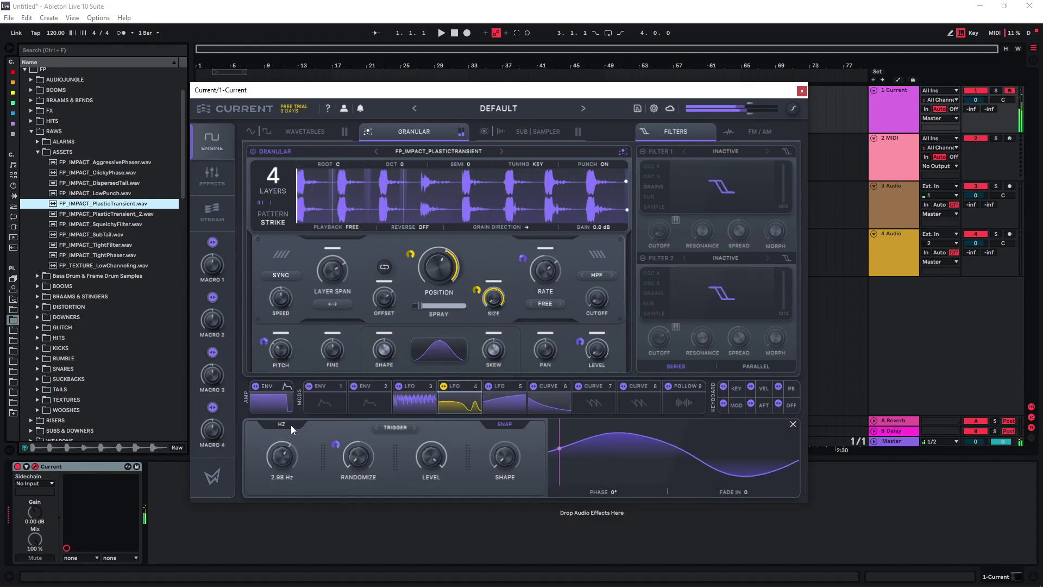
{"action": "left_click", "coordinate": [496, 401]}
{"action": "left_click", "coordinate": [496, 401]}
{"action": "left_click", "coordinate": [548, 401]}
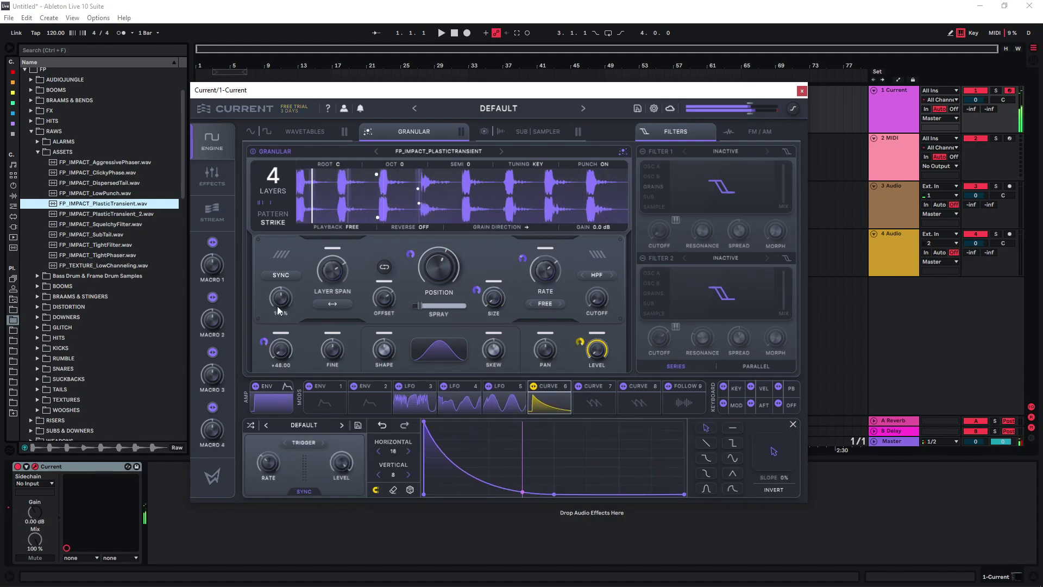
- Switch LFO 3 and LFO 4 from Trigger to Free mode and audition the sound
{"action": "left_click", "coordinate": [410, 406]}
{"action": "left_click", "coordinate": [448, 406]}
{"action": "left_click", "coordinate": [402, 406]}
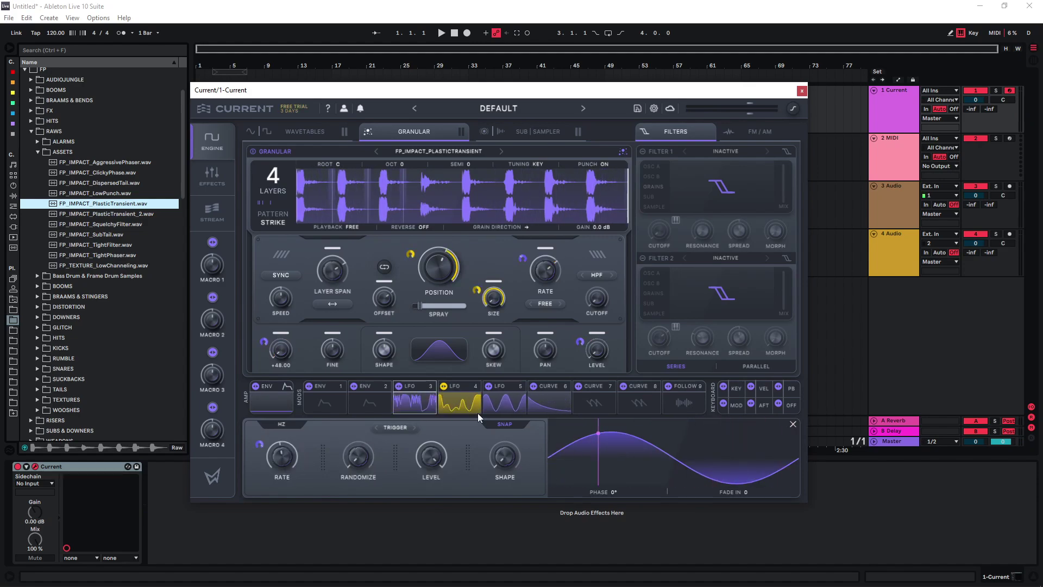
{"action": "left_click", "coordinate": [556, 404]}
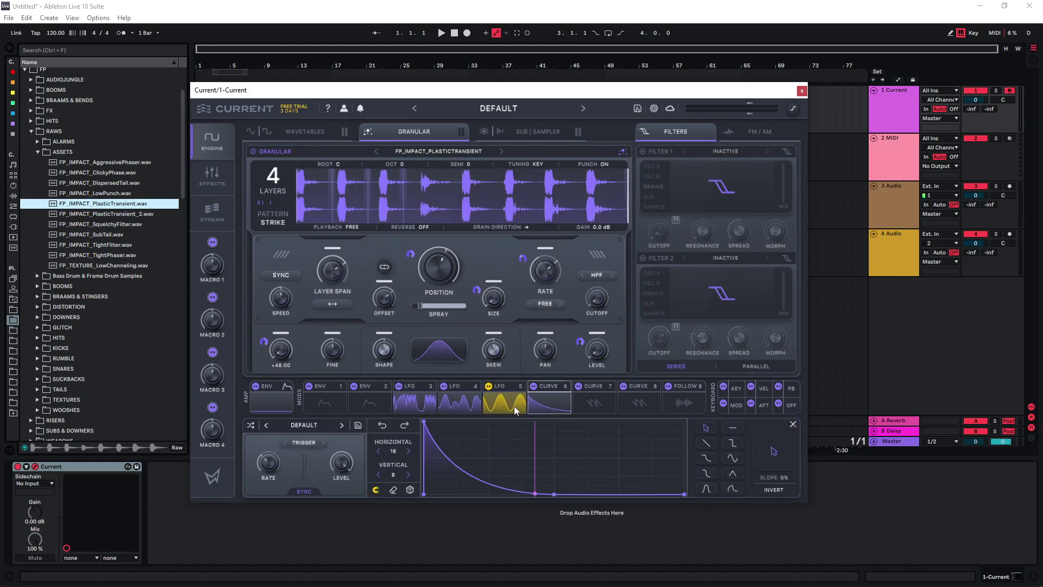
{"action": "left_click", "coordinate": [410, 409]}
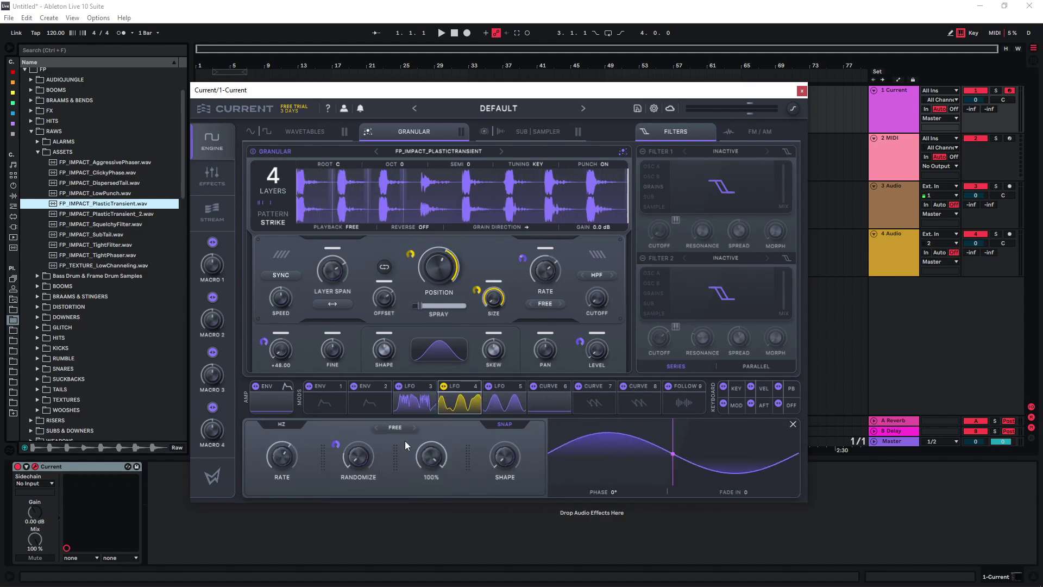
{"action": "left_click", "coordinate": [468, 408]}
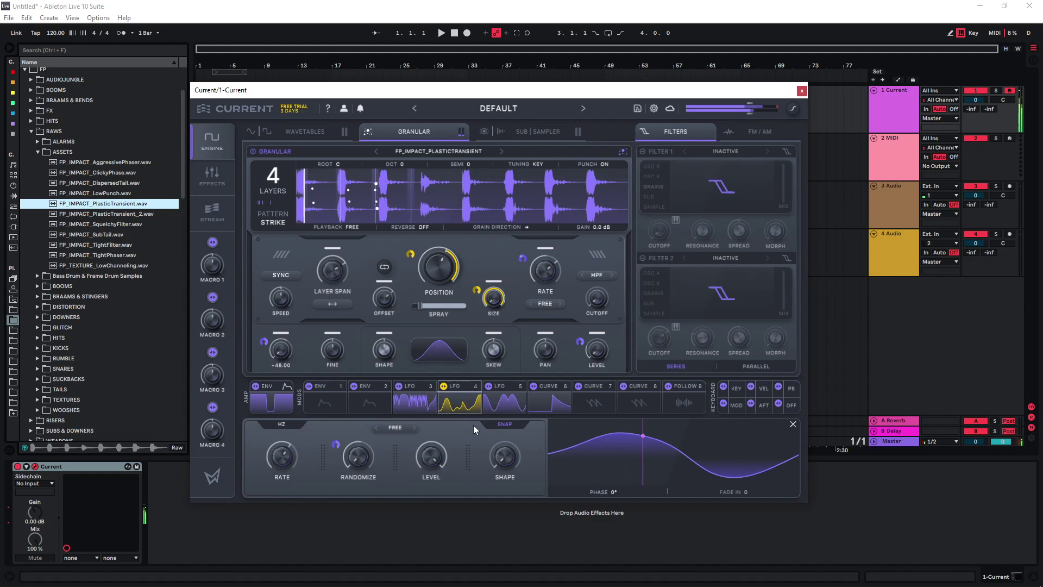
{"action": "key", "text": "x"}
- Try the Comb Pos Filter 1 on the grains, with LFO 5 modulating its mix and changed cutoff and resonance
{"action": "left_click", "coordinate": [654, 187]}
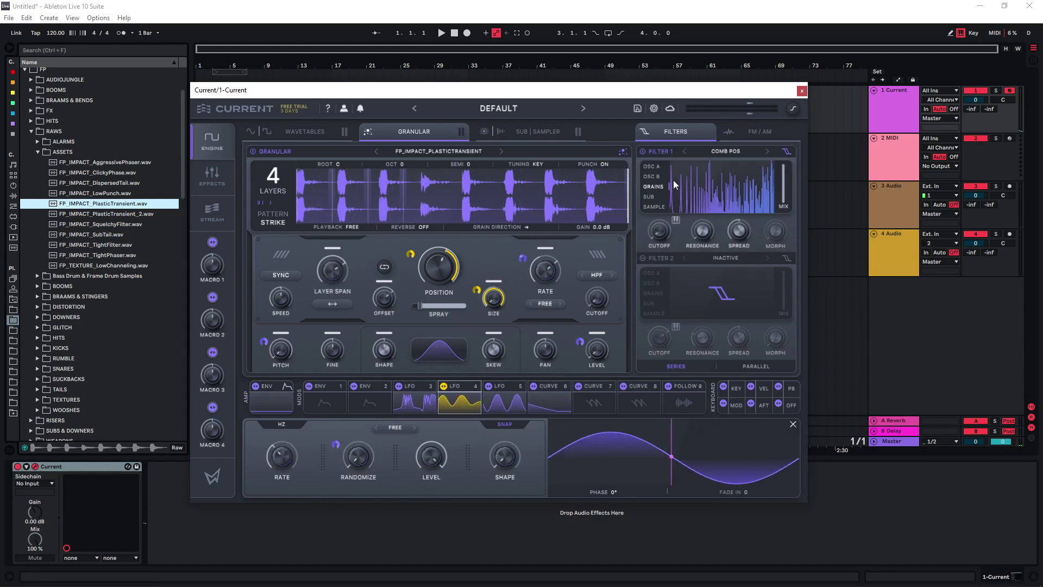
{"action": "mouse_move", "coordinate": [703, 231]}
{"action": "left_mouse_down"}
{"action": "mouse_move", "coordinate": [705, 168]}
{"action": "mouse_move", "coordinate": [706, 221]}
{"action": "left_mouse_up"}
{"action": "left_click_drag", "start_coordinate": [488, 386], "coordinate": [770, 253]}
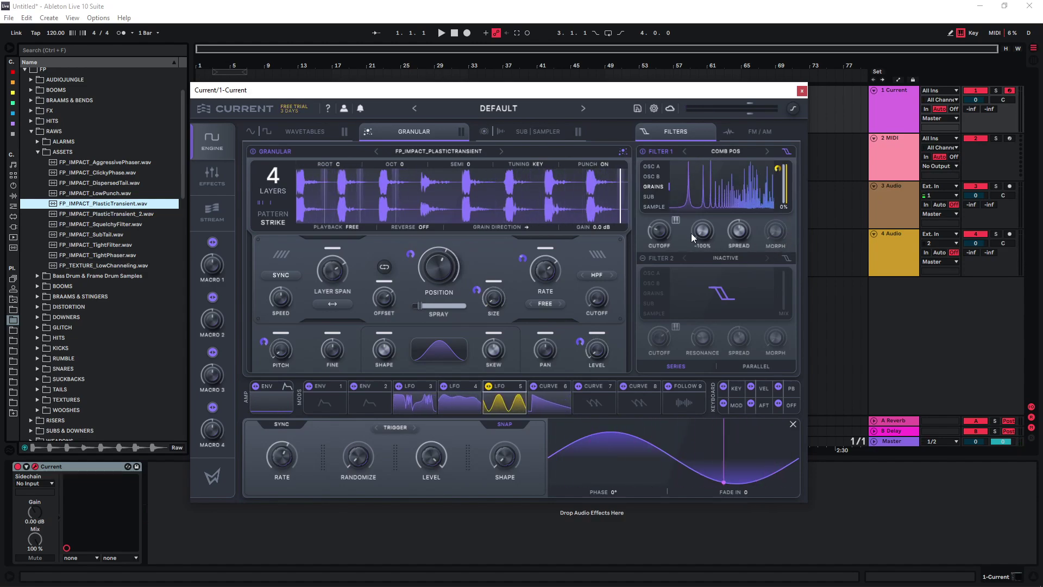
{"action": "left_click_drag", "start_coordinate": [662, 235], "coordinate": [661, 158]}
{"action": "mouse_move", "coordinate": [702, 232]}
{"action": "left_mouse_down"}
{"action": "mouse_move", "coordinate": [702, 191]}
{"action": "mouse_move", "coordinate": [702, 239]}
{"action": "left_mouse_up"}
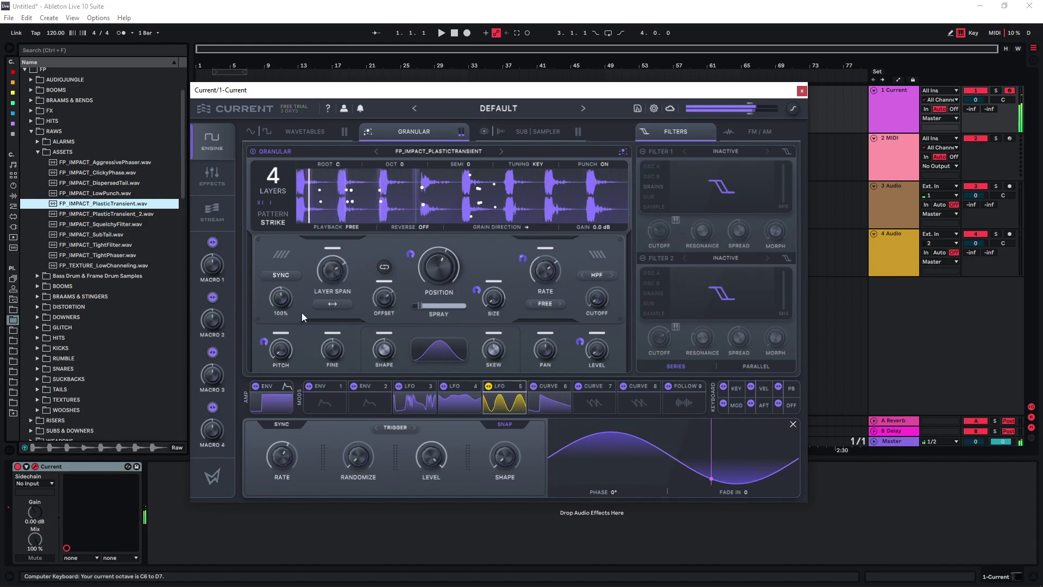
- Open LFO 3 and play a note to audition the modulated PlasticTransient sound
{"action": "left_click", "coordinate": [413, 400]}
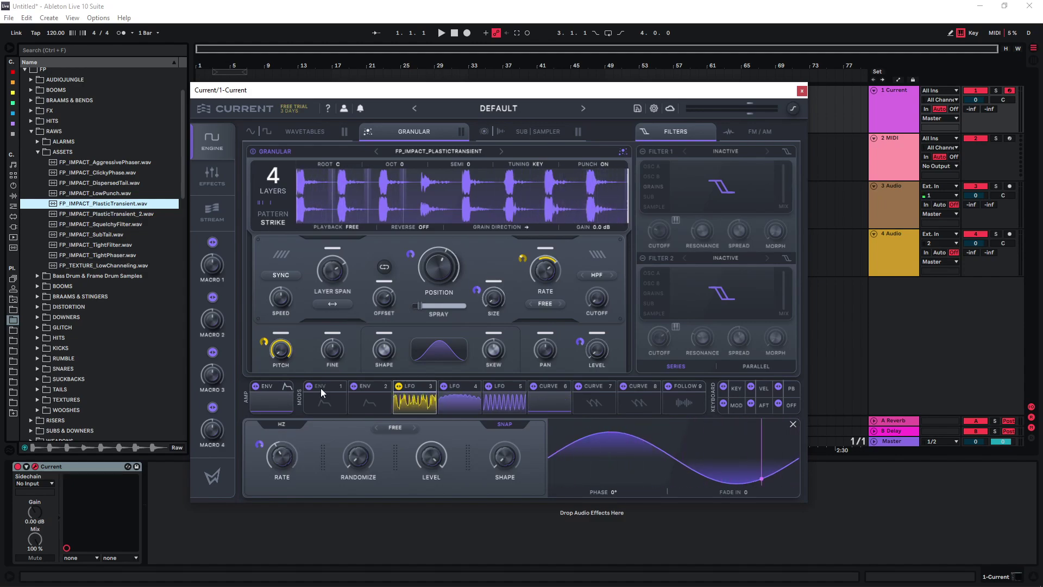
{"action": "key", "text": "a"}
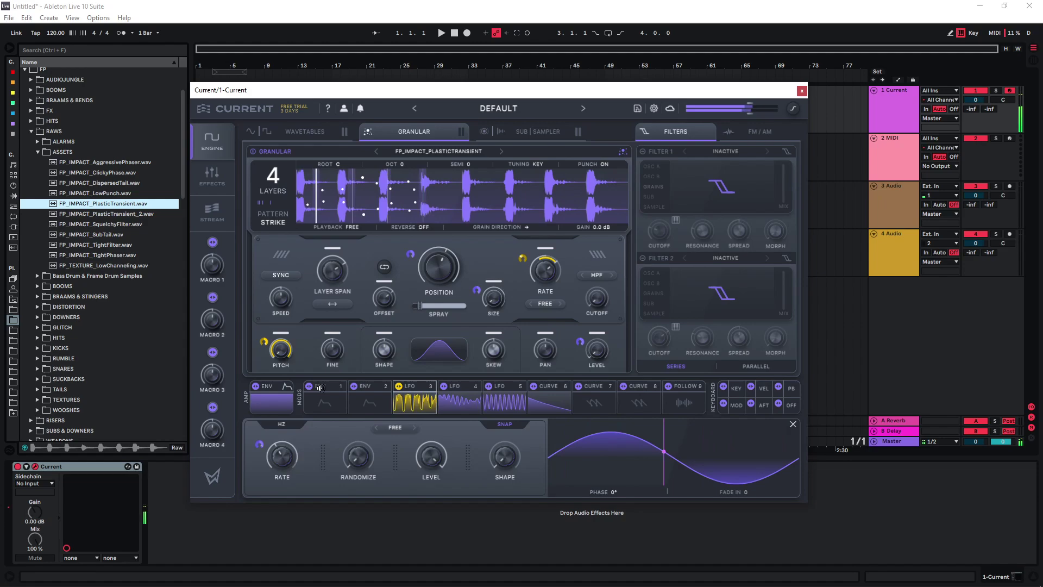